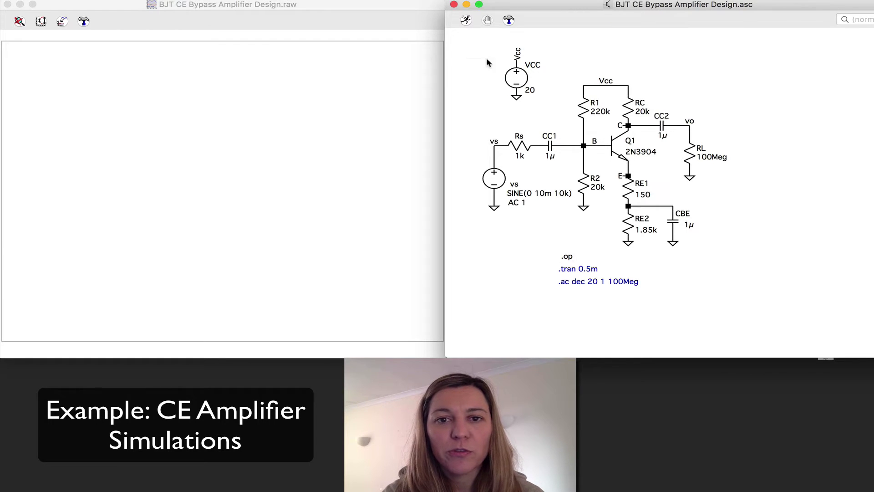
Run the simulation and plot V(vcc), V(b), V(e), V(C) and the current I(Rc).
left_click(466, 20)
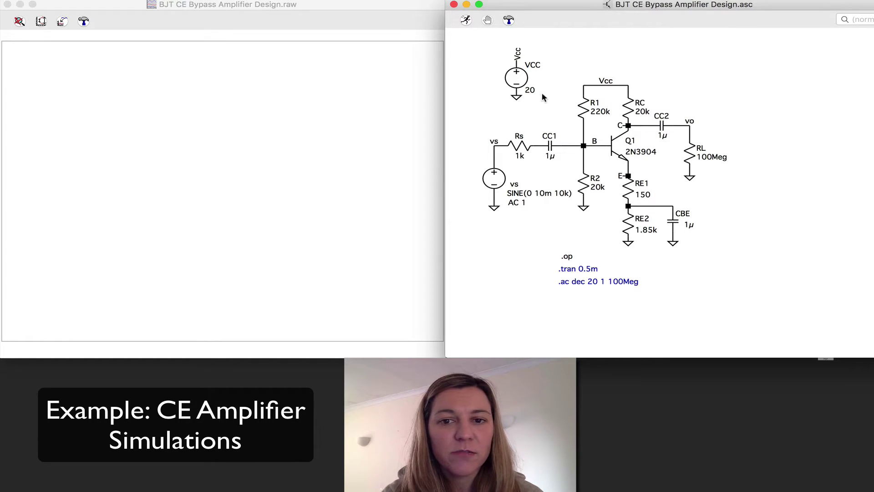
left_click(616, 82)
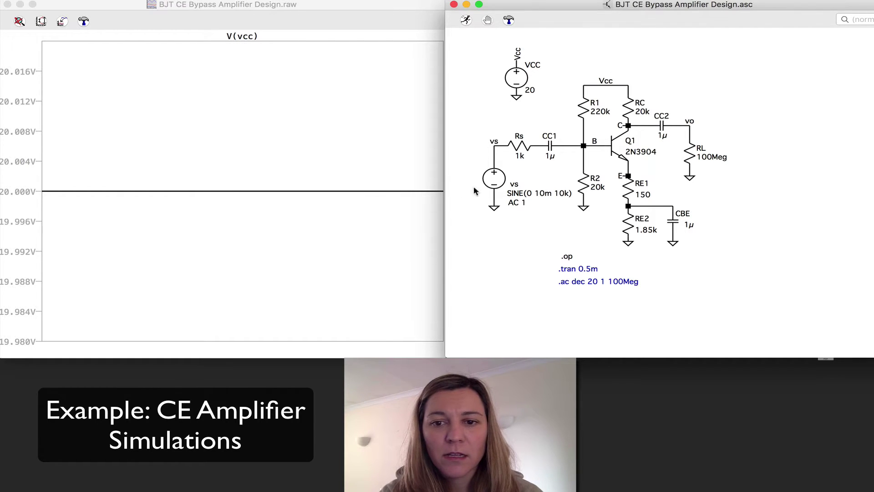
left_click(588, 144)
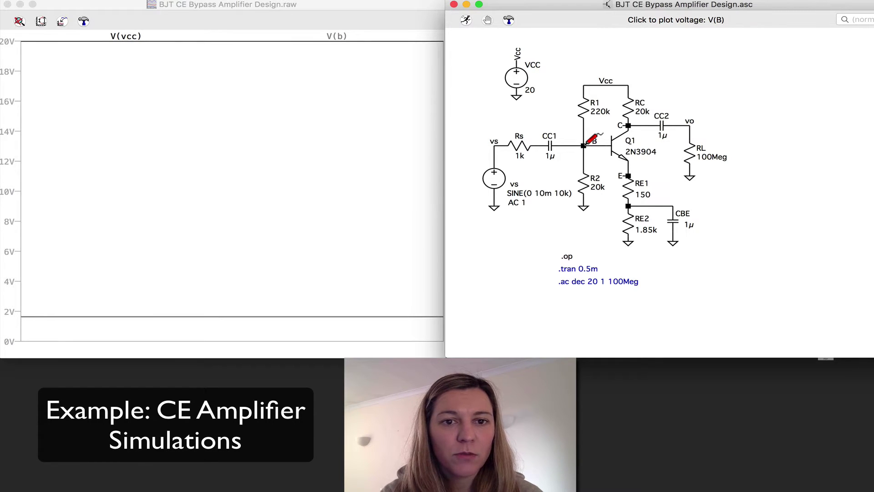
left_click(629, 175)
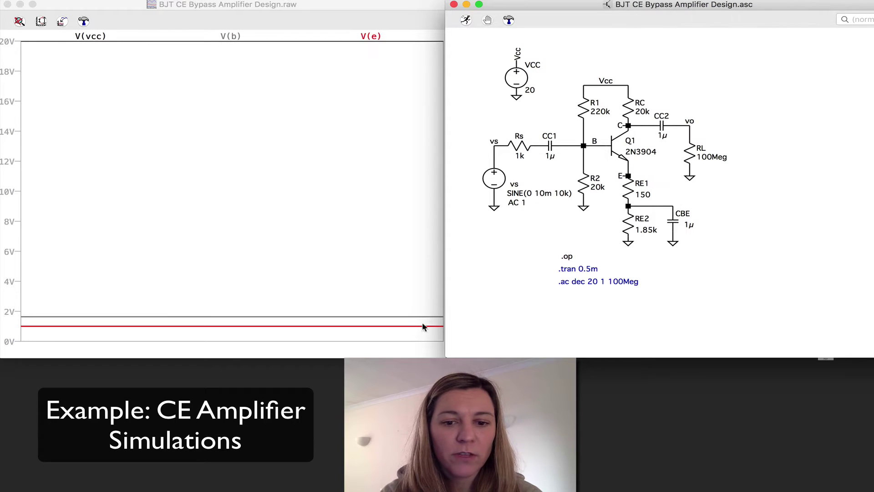
left_click(632, 120)
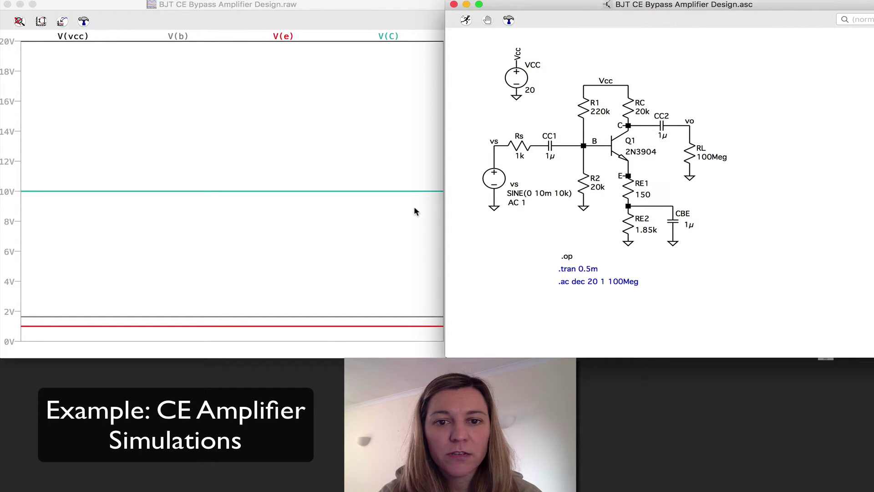
left_click(634, 107)
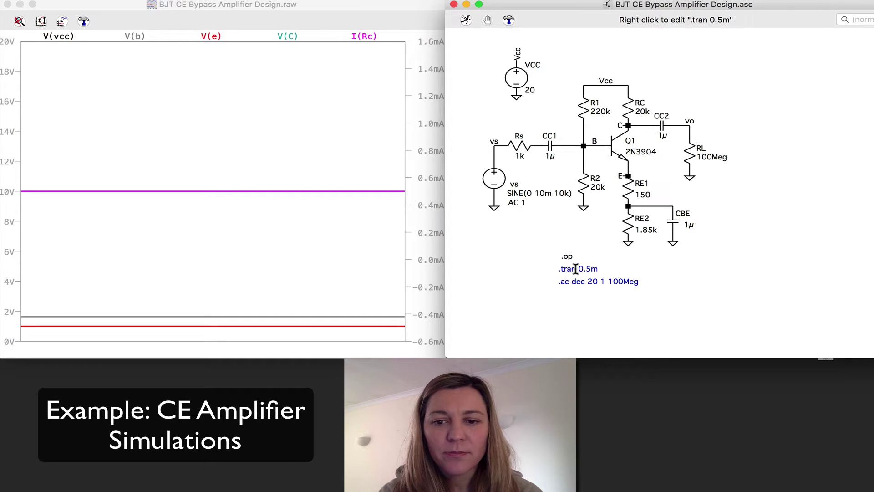
Turn the .op directive into a comment.
right_click(565, 254)
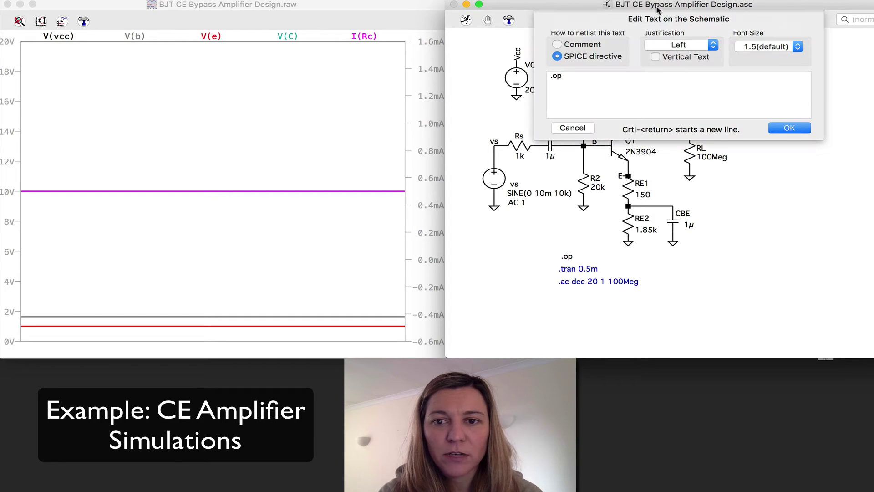
left_click(589, 42)
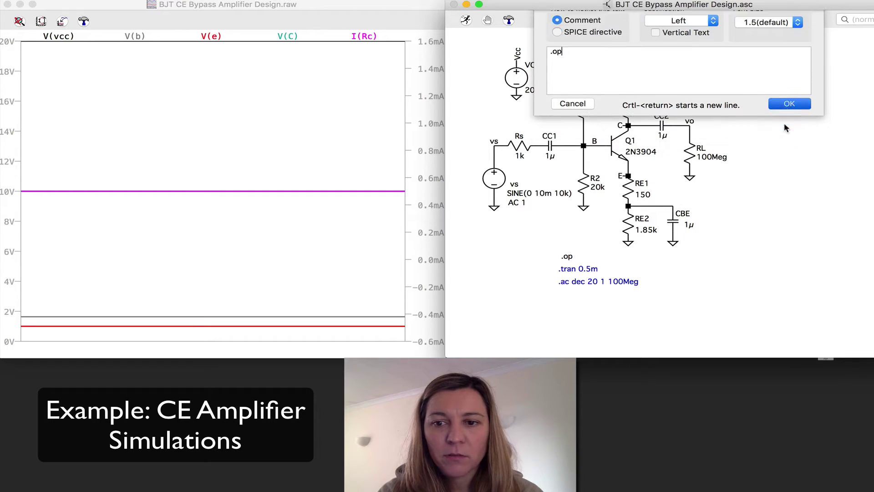
left_click(789, 104)
Make .tran 0.5m the active SPICE directive and run the transient simulation.
right_click(581, 270)
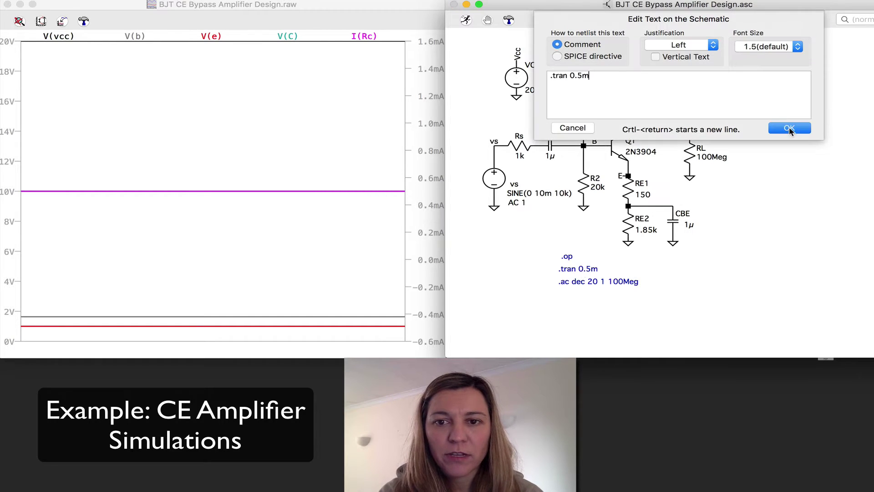
left_click(605, 57)
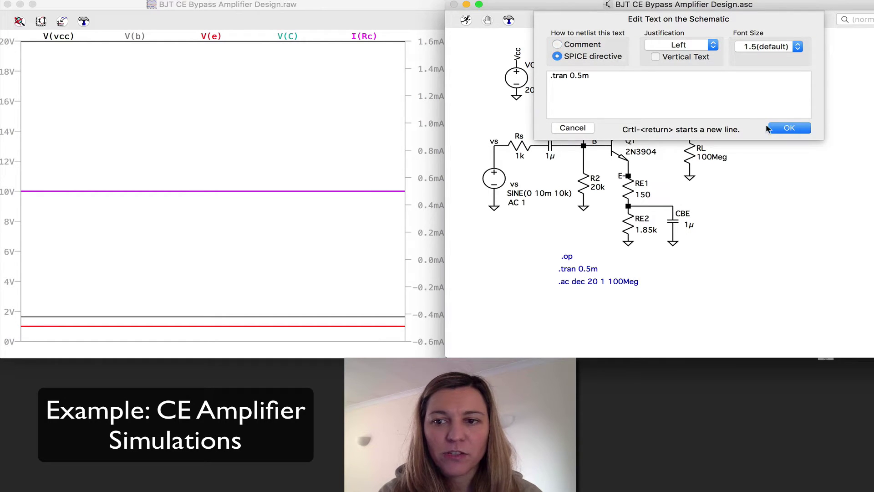
left_click(788, 114)
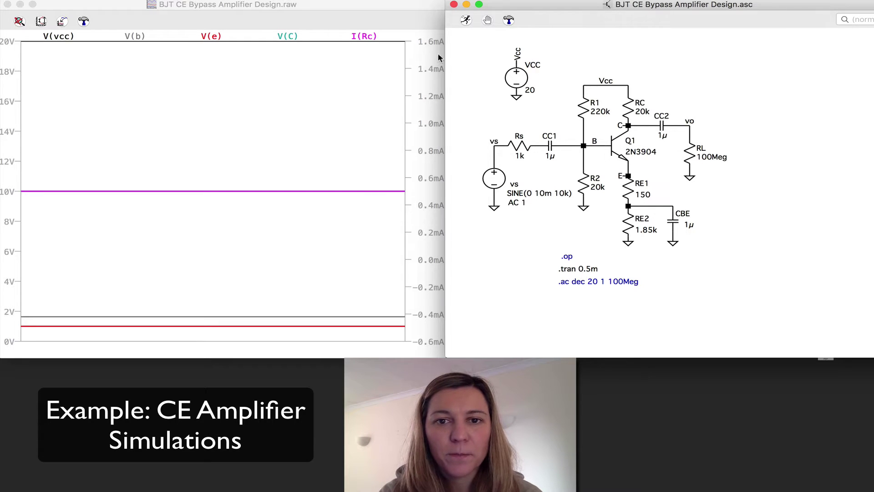
left_click(467, 19)
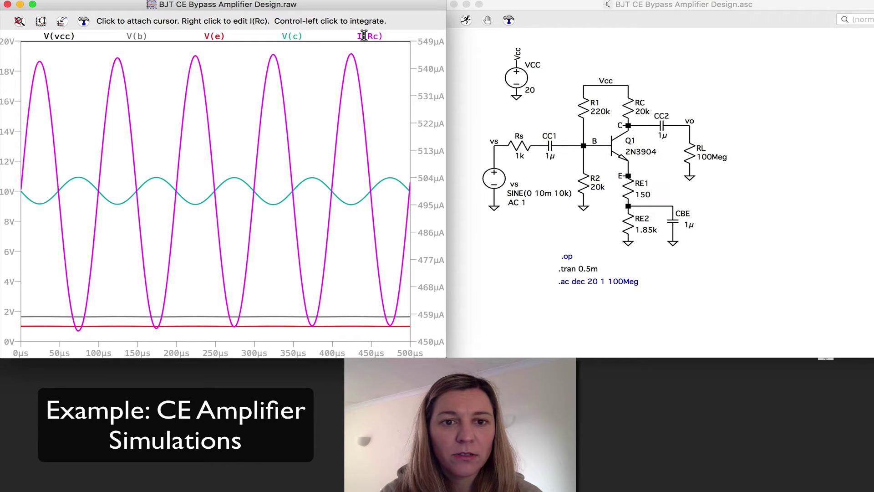
Delete the I(Rc), V(c), V(e), V(b) and V(vcc) traces from the transient plot.
right_click(339, 58)
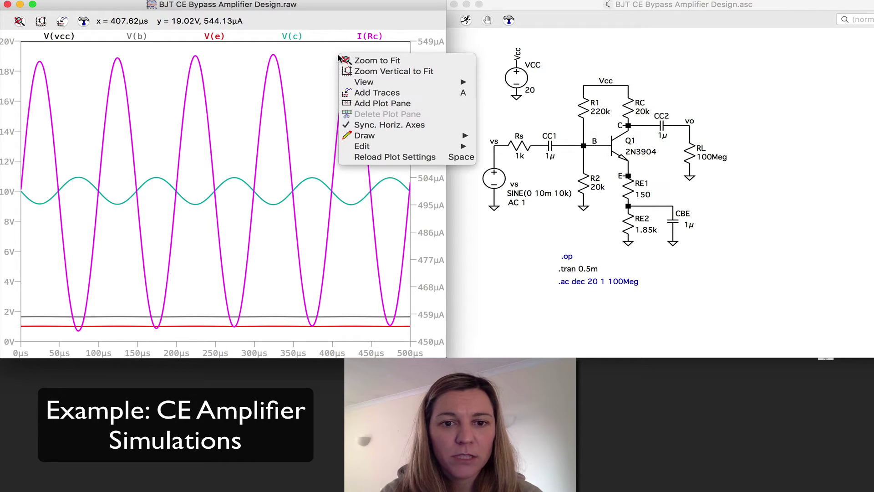
mouse_move(417, 146)
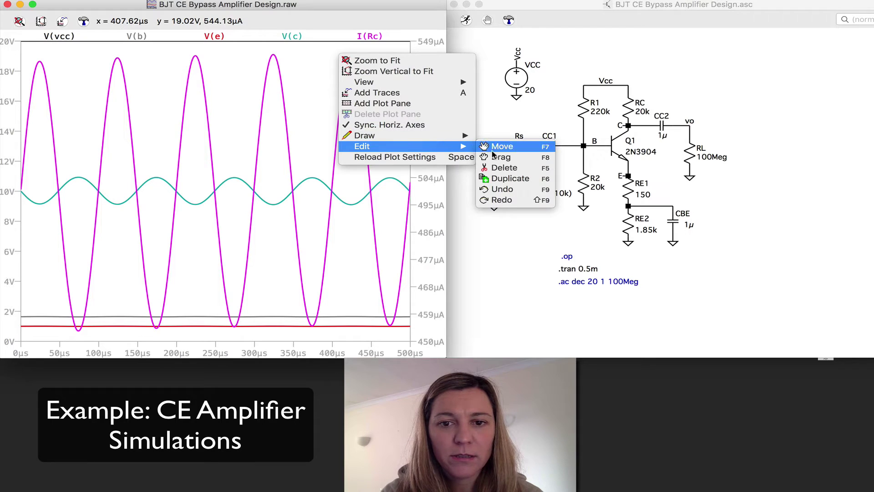
left_click(500, 167)
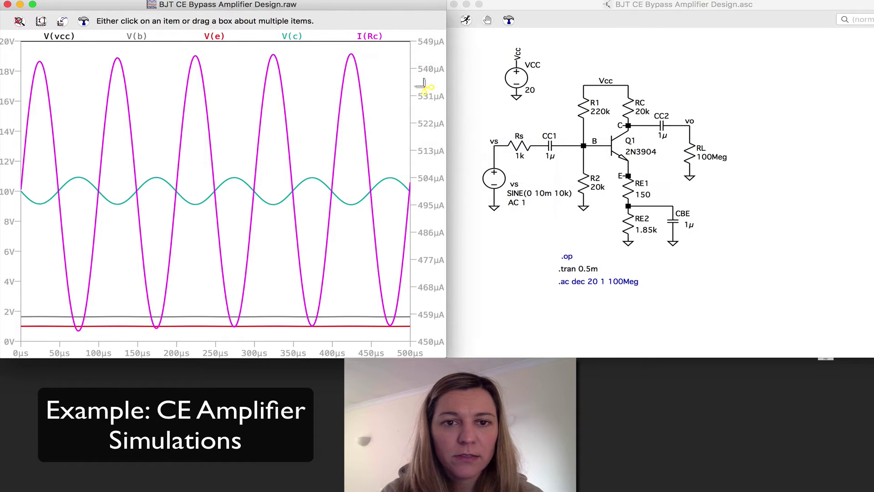
left_click(373, 36)
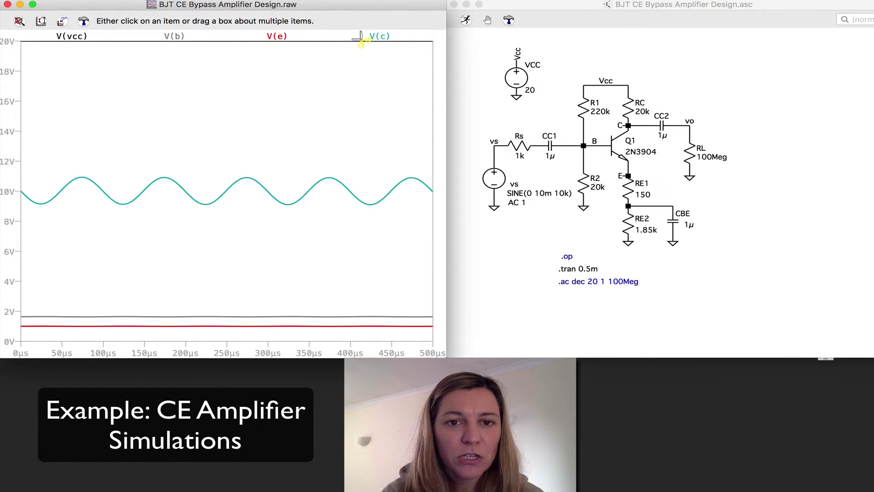
left_click(378, 37)
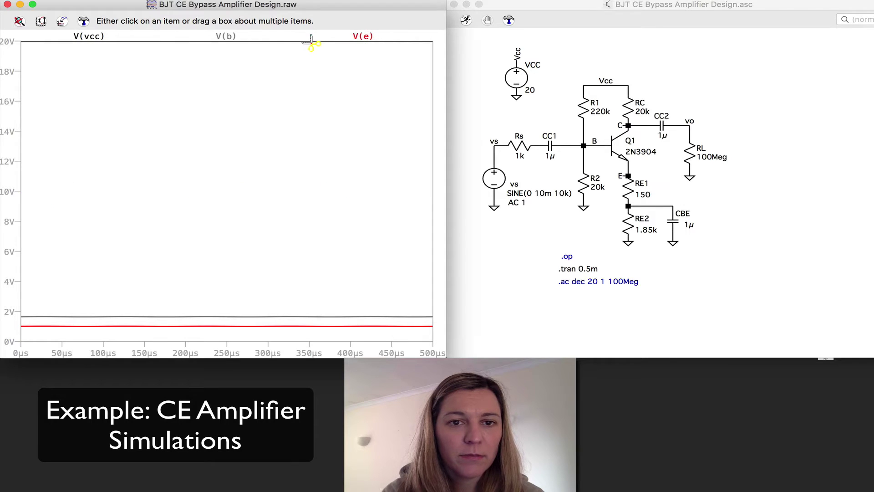
left_click(363, 36)
left_click(326, 36)
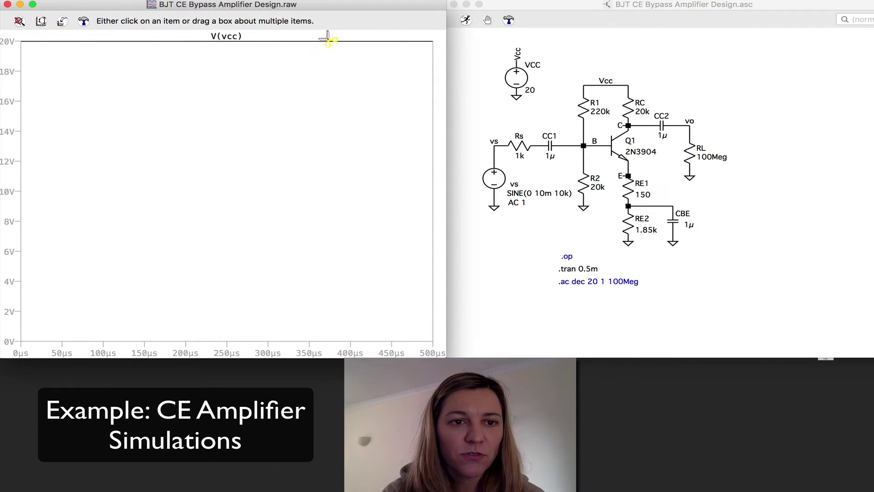
left_click(237, 37)
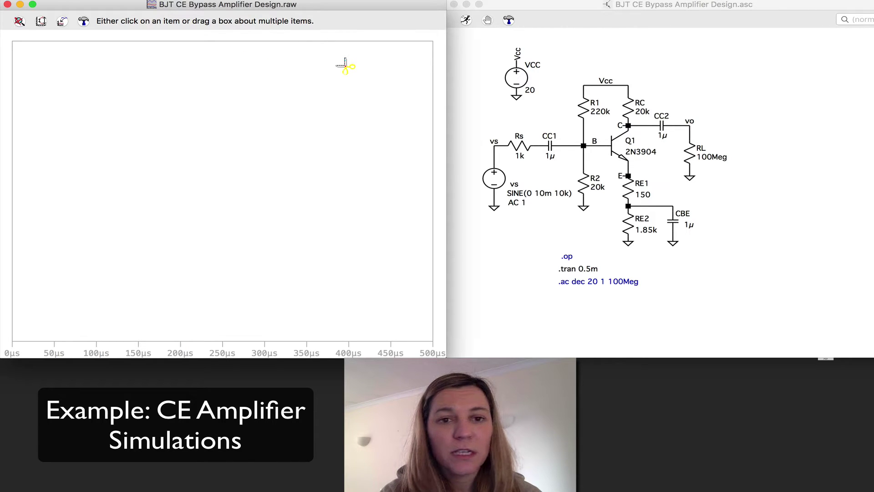
key("Escape")
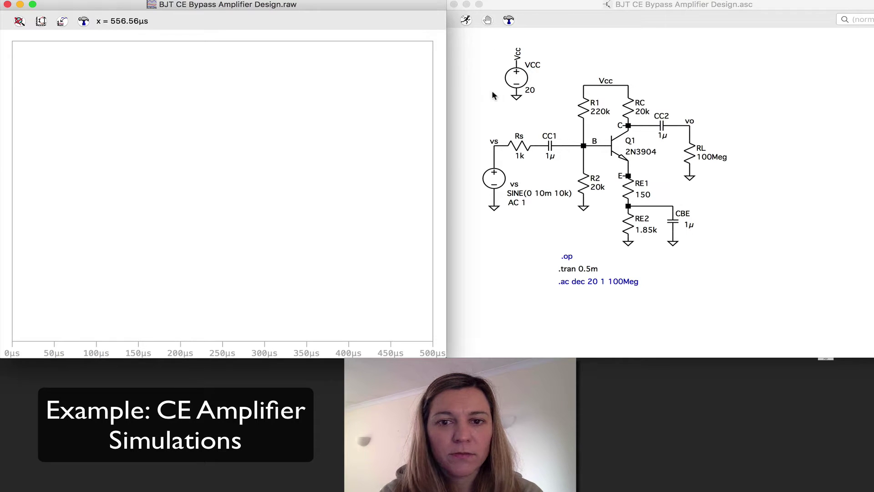
left_click(512, 137)
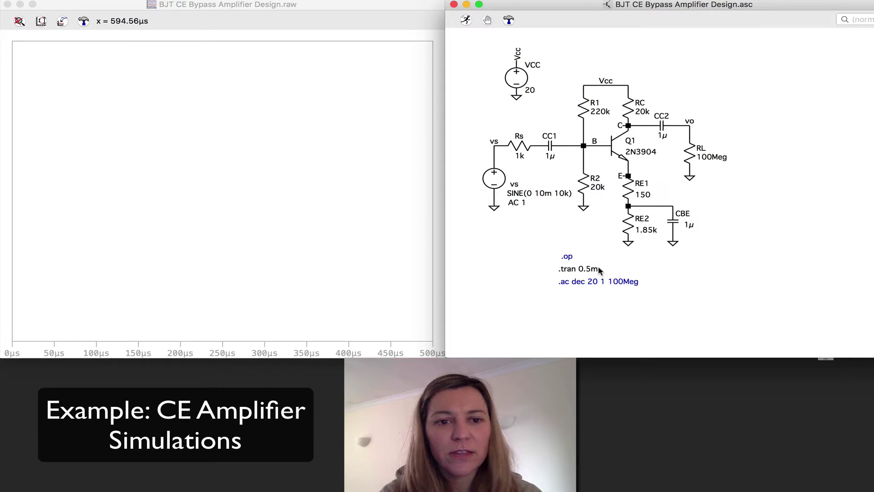
Rerun the simulation and plot the input V(vs) and output V(vo) voltages.
left_click(464, 21)
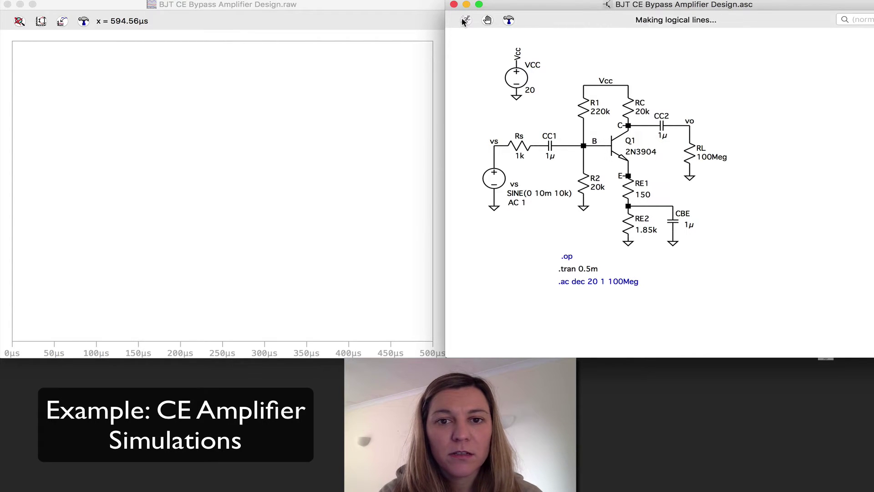
left_click(504, 139)
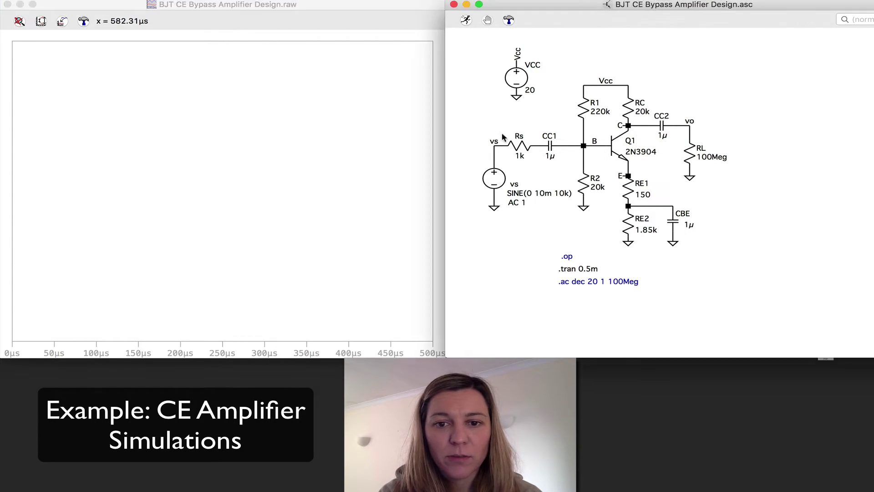
left_click(503, 141)
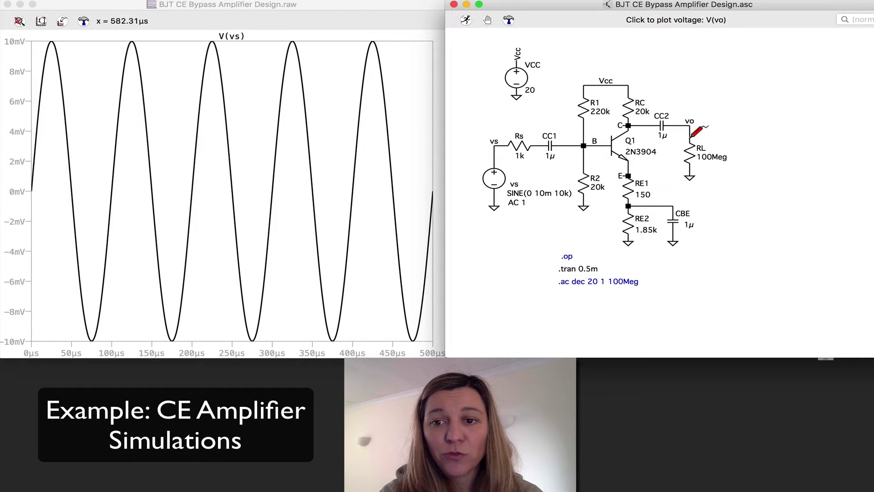
left_click(694, 122)
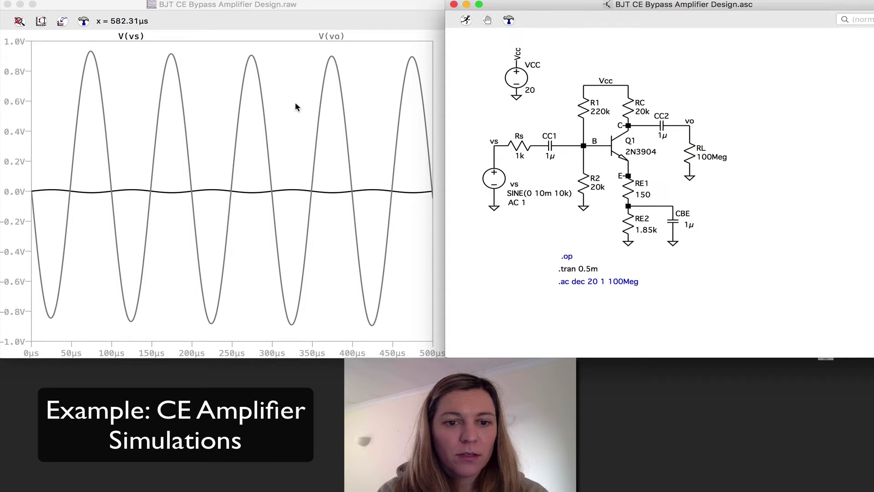
Add an empty upper plot pane and move the V(vo) trace into it.
right_click(278, 36)
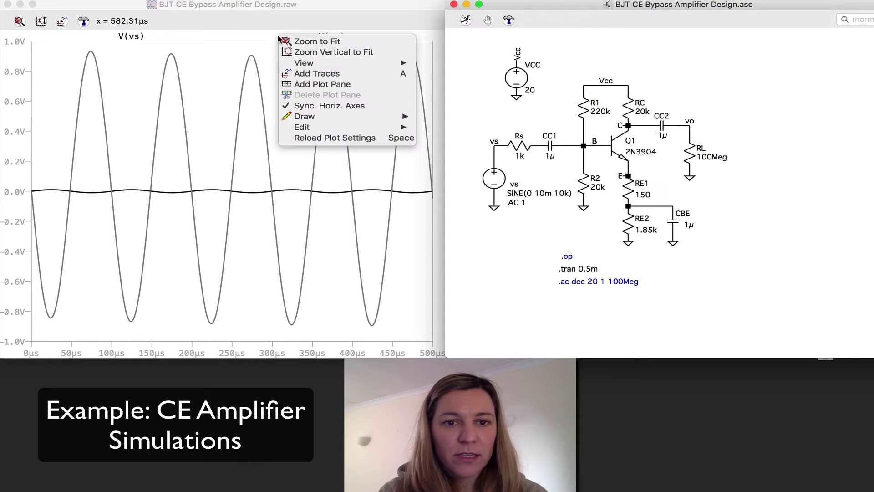
left_click(305, 86)
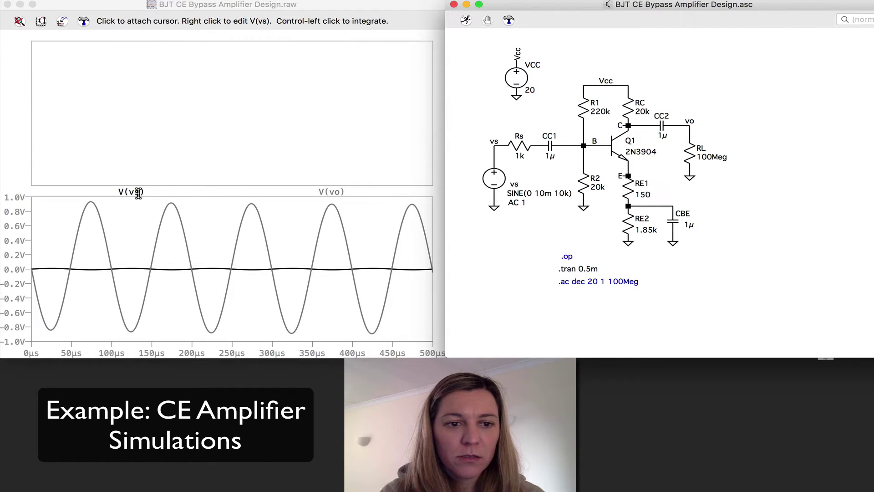
right_click(136, 208)
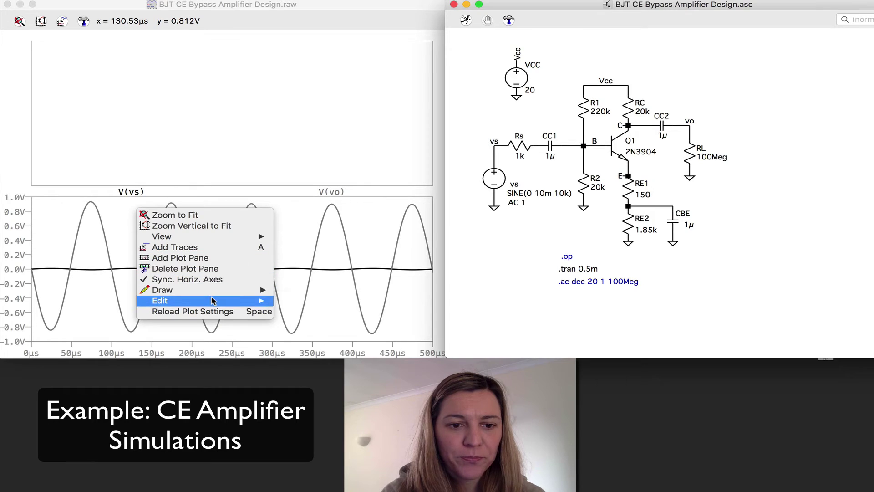
mouse_move(212, 300)
left_click(298, 302)
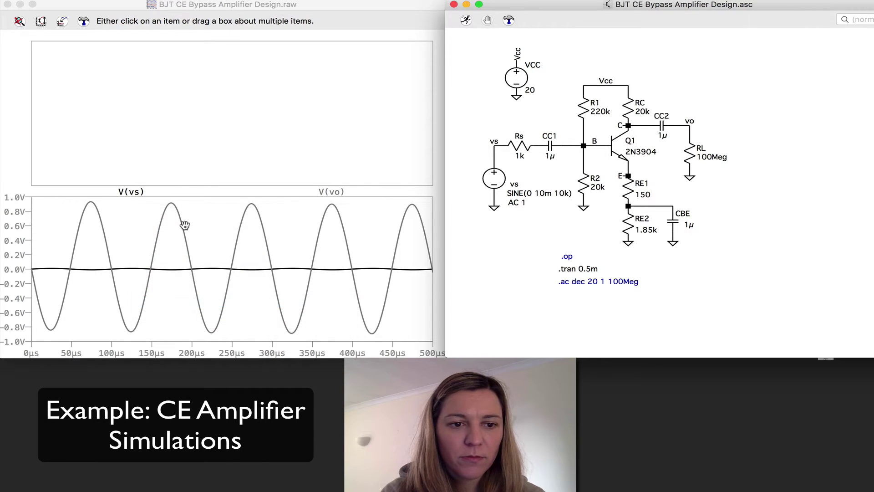
left_click(328, 193)
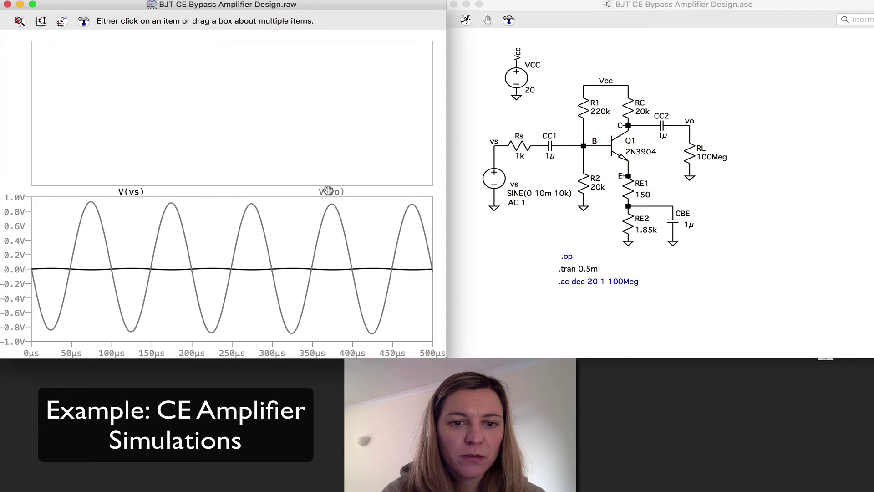
left_click_drag(328, 193, 284, 123)
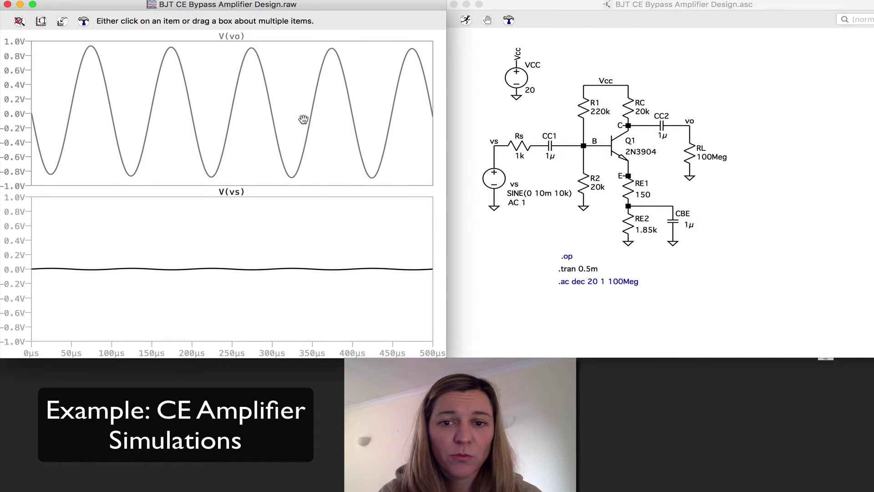
Probe nodes B, E and C to add V(b), V(e) and V(c) to the lower pane.
left_click(560, 78)
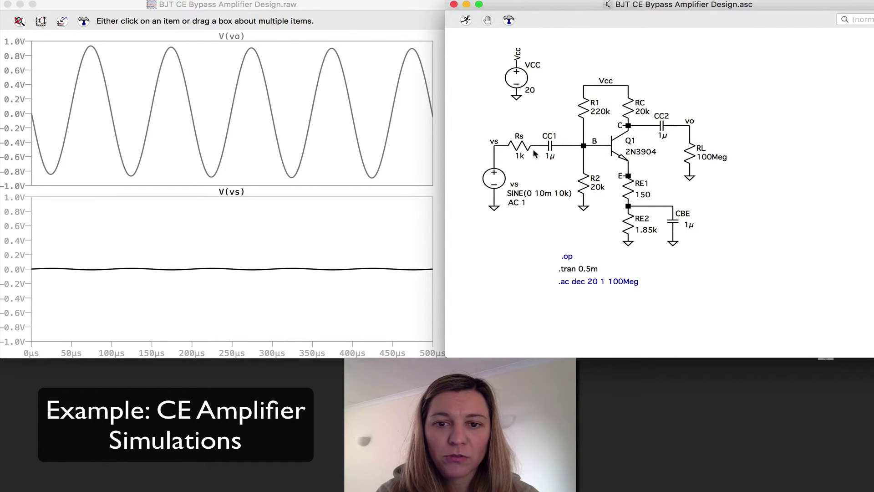
left_click(337, 220)
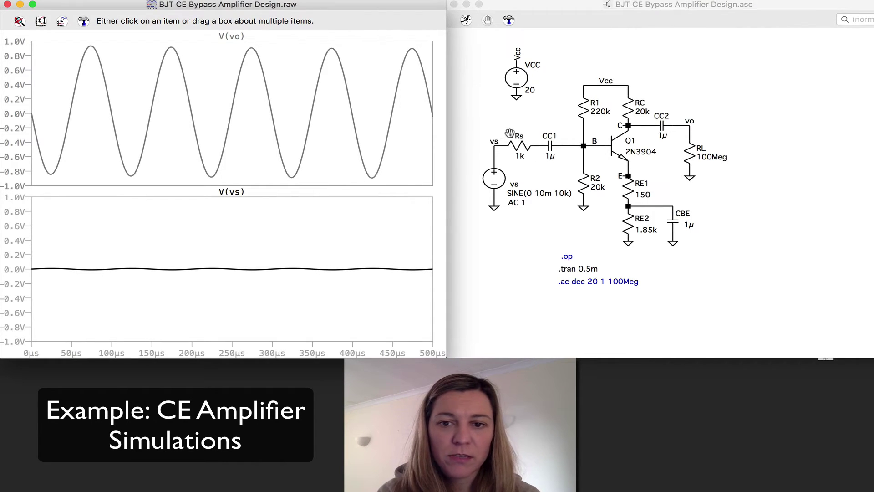
left_click(584, 143)
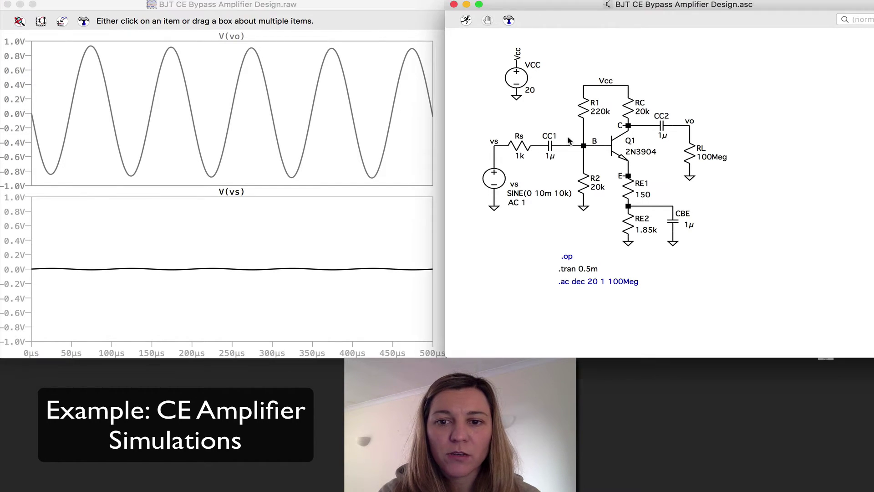
left_click(587, 141)
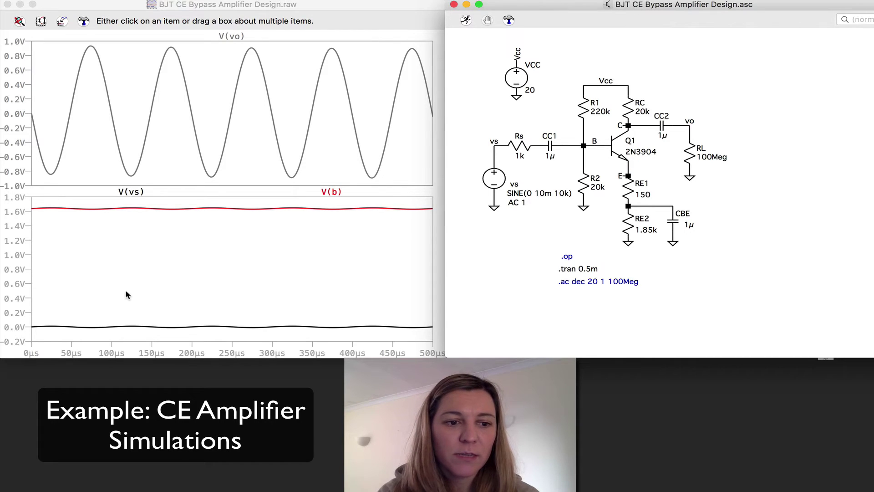
left_click(631, 163)
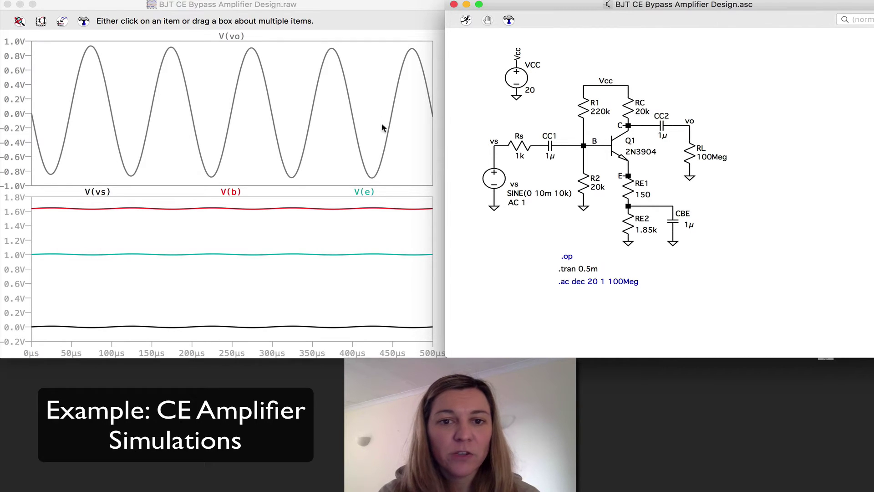
left_click(628, 124)
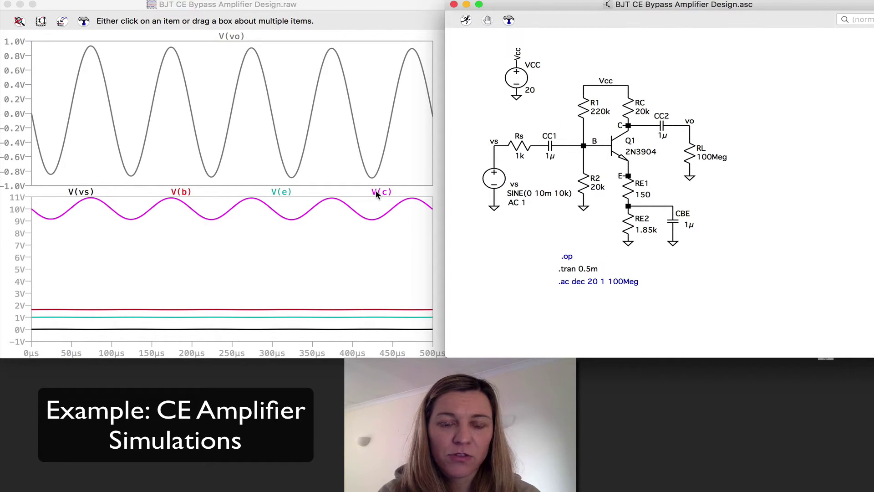
left_click(347, 191)
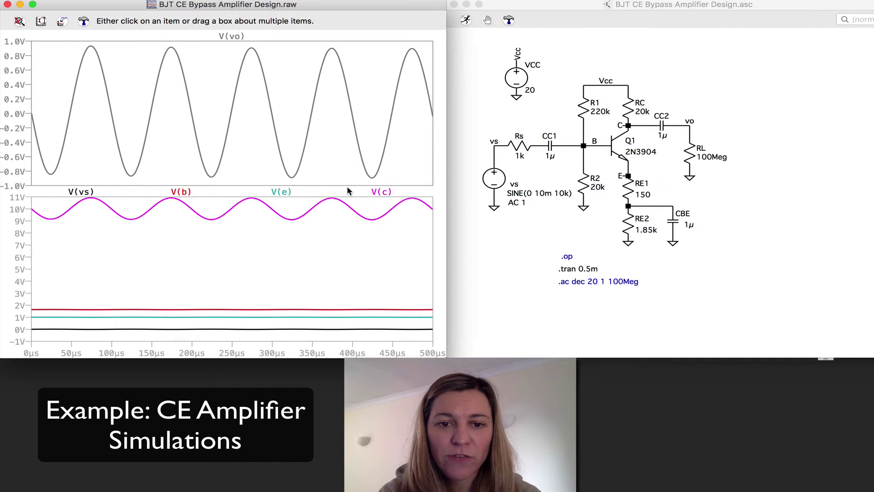
right_click(348, 191)
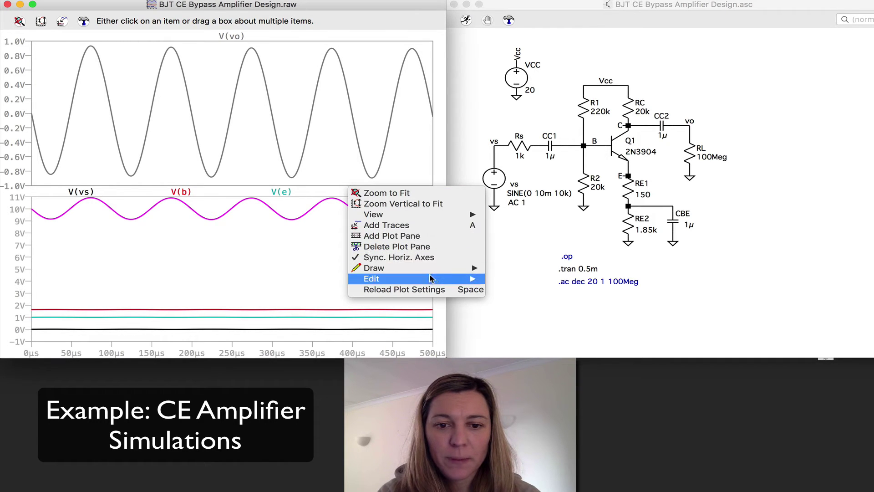
Move the V(c) trace into the upper pane beside V(vo).
mouse_move(464, 279)
left_click(508, 279)
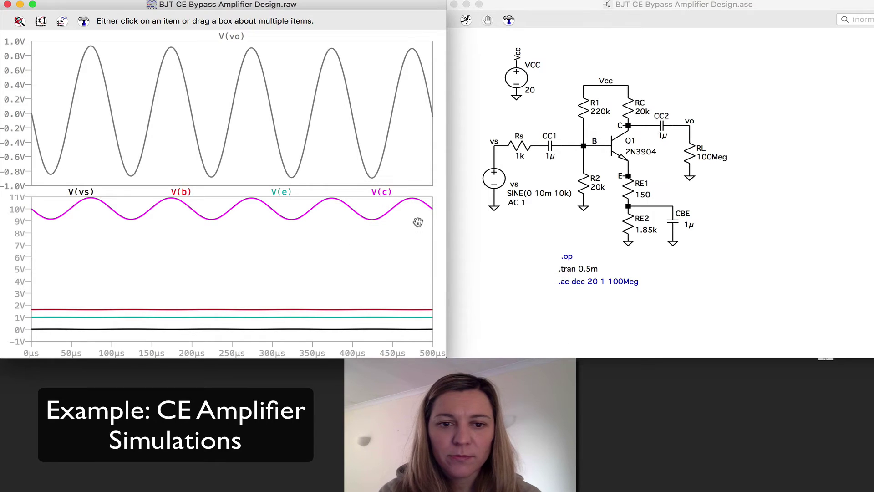
left_click(380, 189)
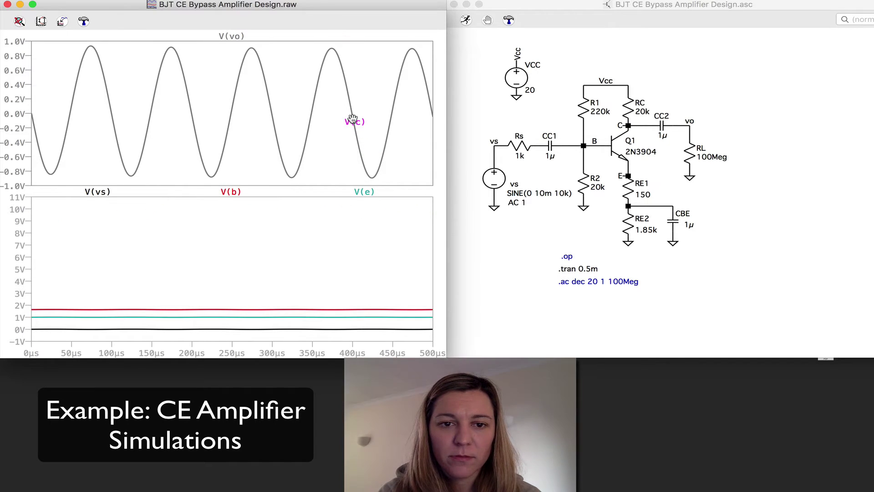
left_click(352, 120)
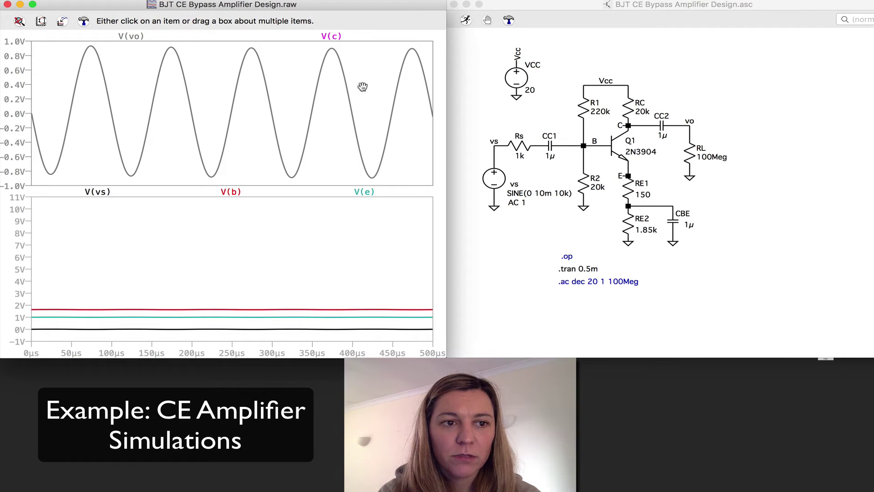
Set the upper pane's vertical axis top limit to 20V.
left_click(18, 59)
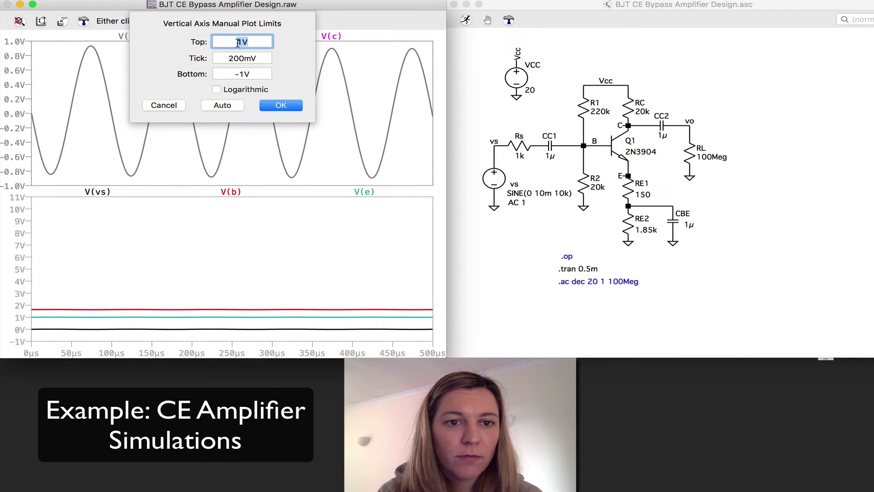
left_click(239, 43)
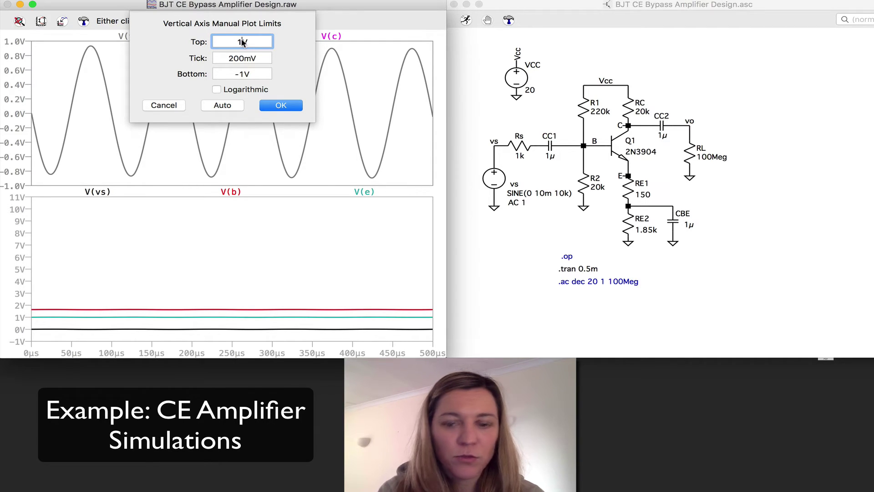
key("BackSpace")
type("20")
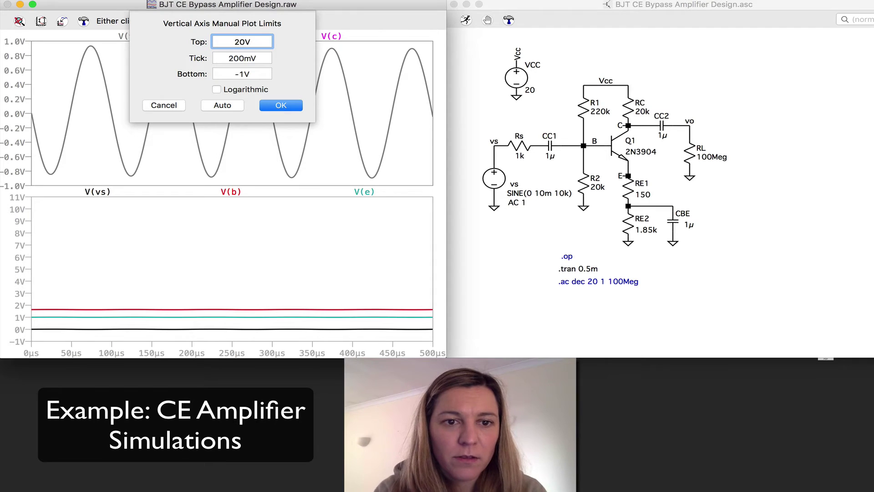
left_click(281, 101)
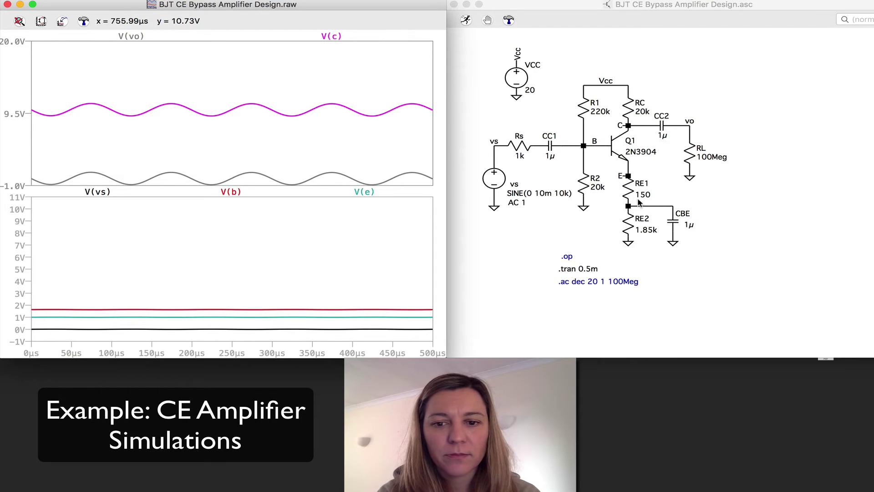
Turn the .tran 0.5m directive into a comment.
left_click(548, 39)
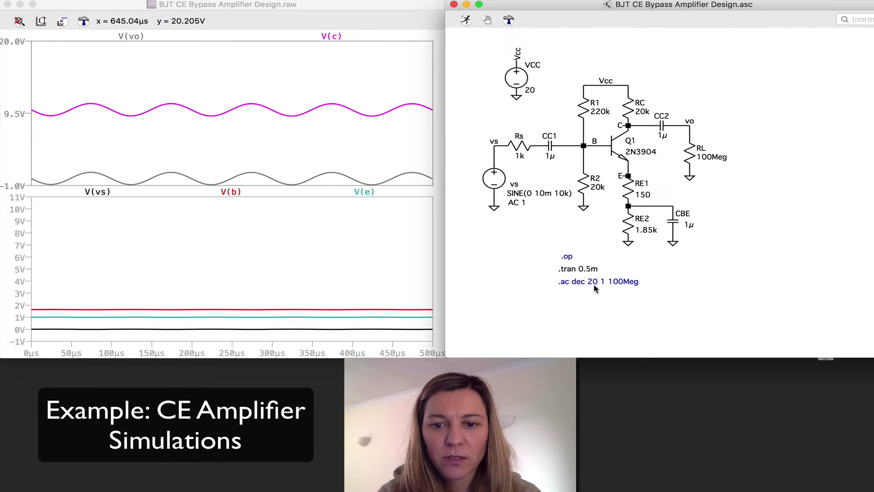
right_click(579, 270)
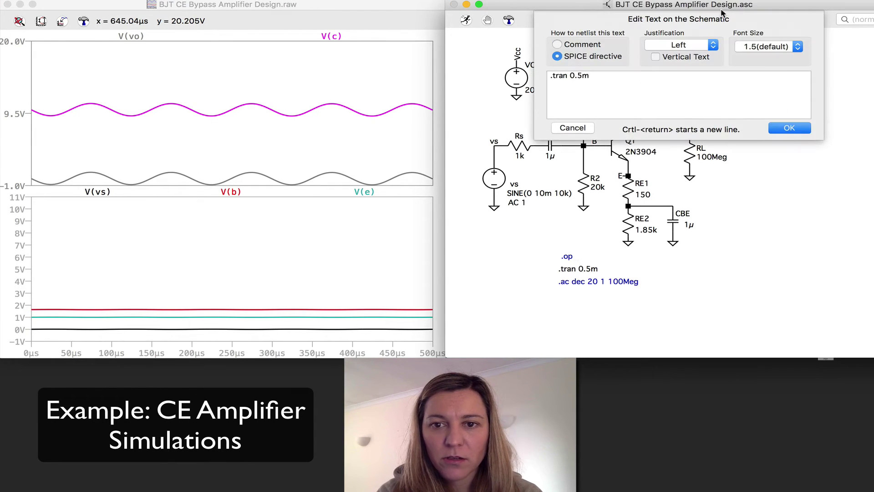
left_click(788, 128)
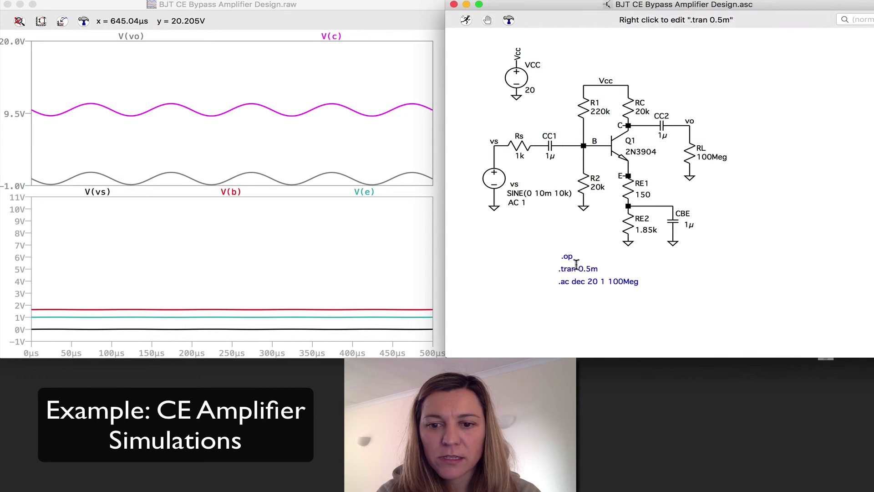
Make .ac dec 20 1 100Meg the active SPICE directive.
right_click(592, 282)
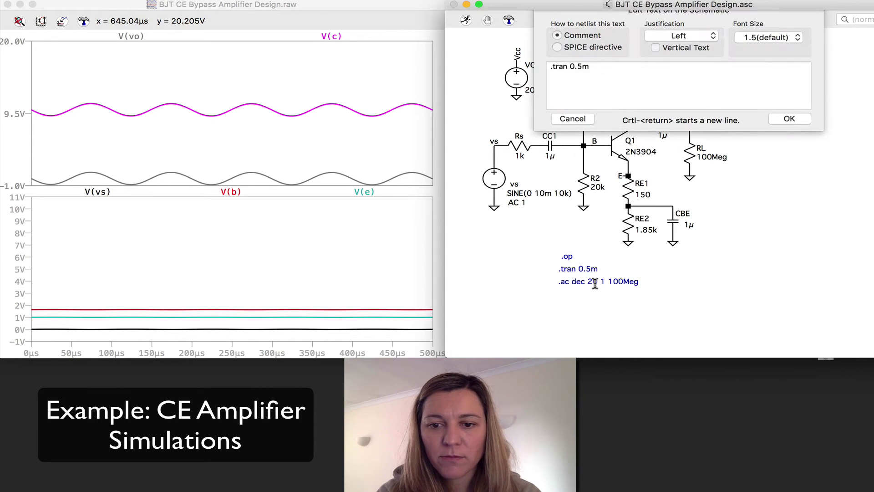
left_click(601, 53)
left_click(780, 126)
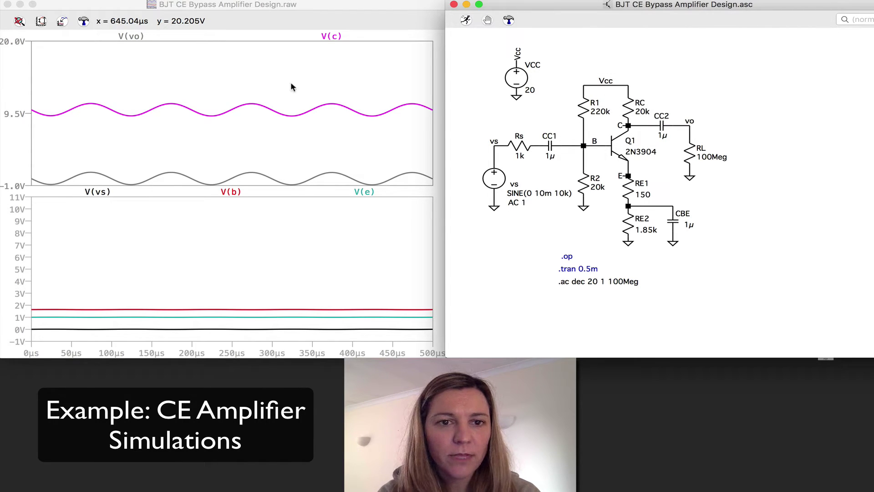
Attach a readout cursor to V(c), then remove it.
left_click(332, 37)
left_click(333, 36)
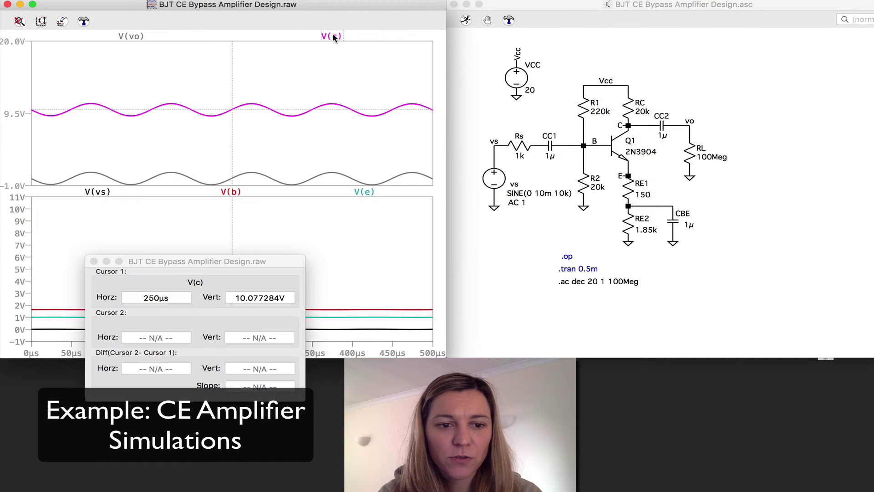
left_click(94, 261)
Delete the V(c), V(e), V(b), V(vs) and V(vo) traces from both panes.
right_click(297, 54)
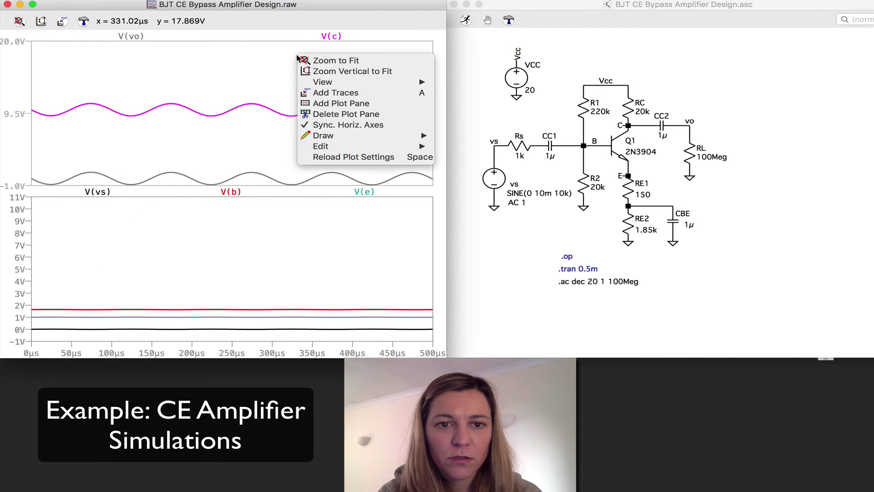
mouse_move(385, 146)
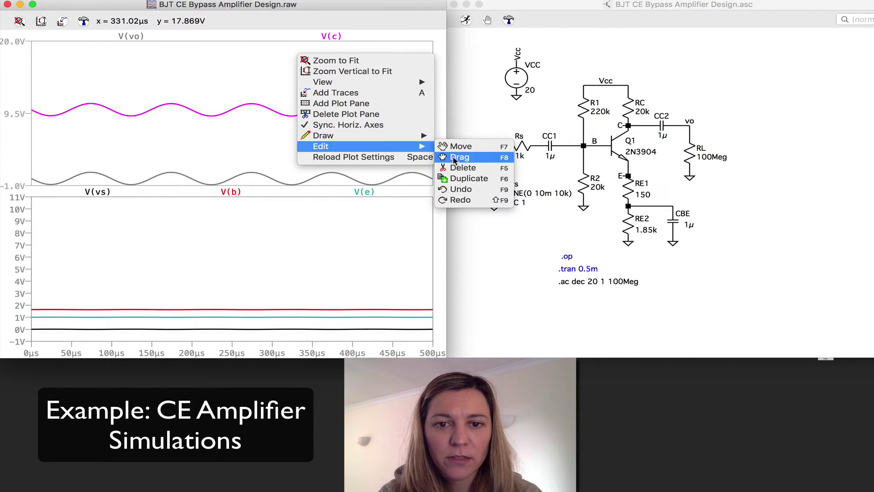
left_click(458, 169)
left_click(332, 36)
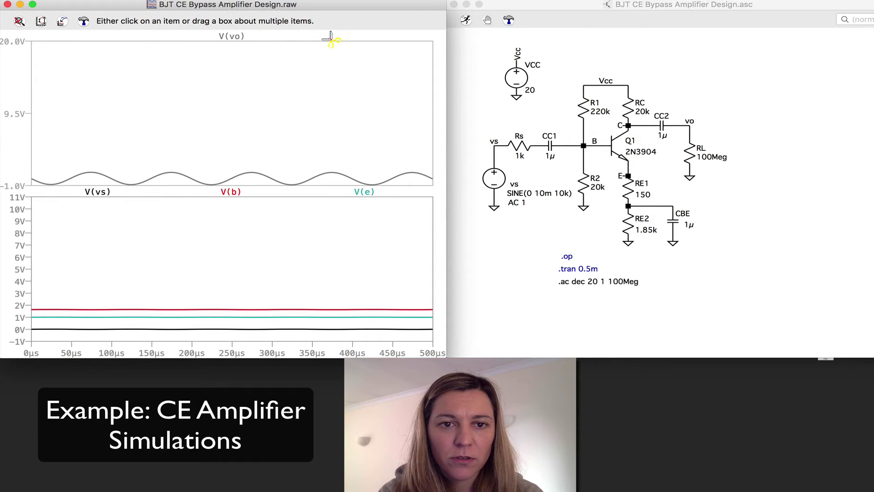
left_click(364, 192)
left_click(332, 191)
left_click(233, 191)
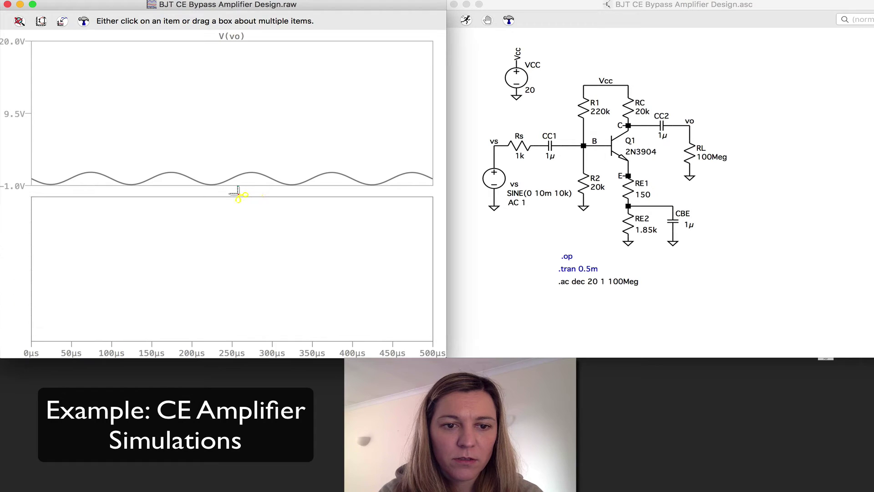
left_click(226, 37)
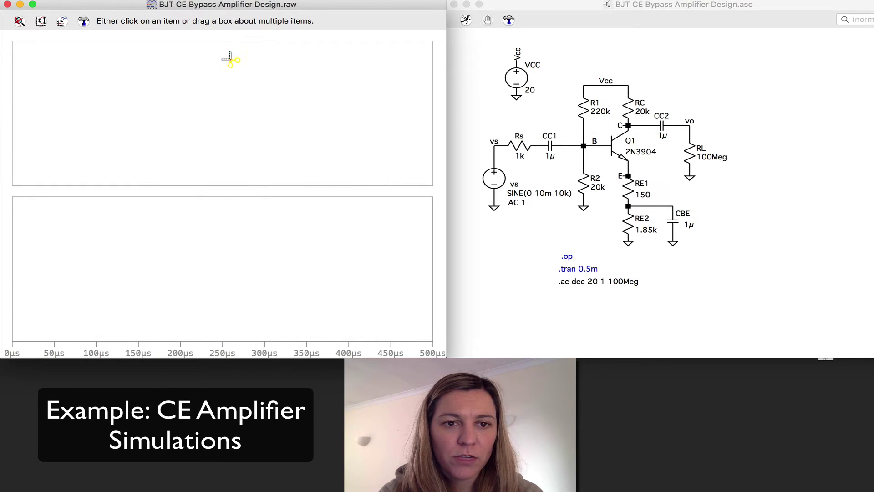
Remove the empty lower plot pane, leaving a single pane.
right_click(254, 236)
right_click(253, 235)
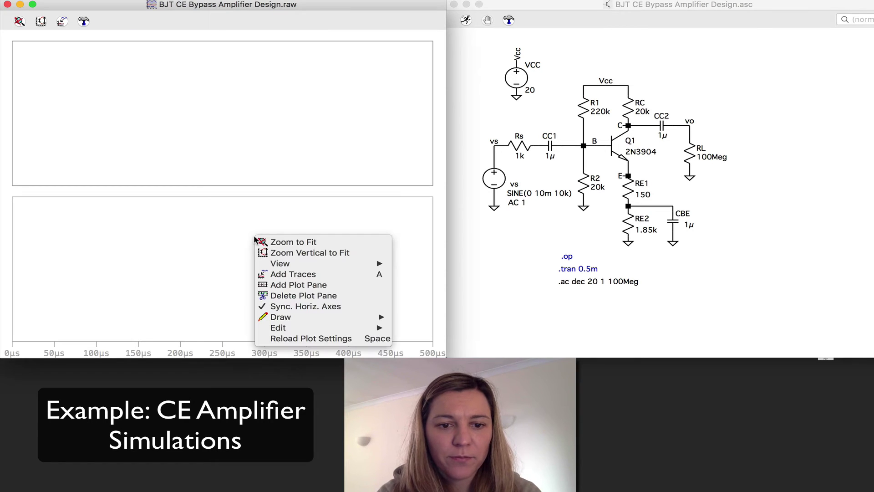
left_click(304, 297)
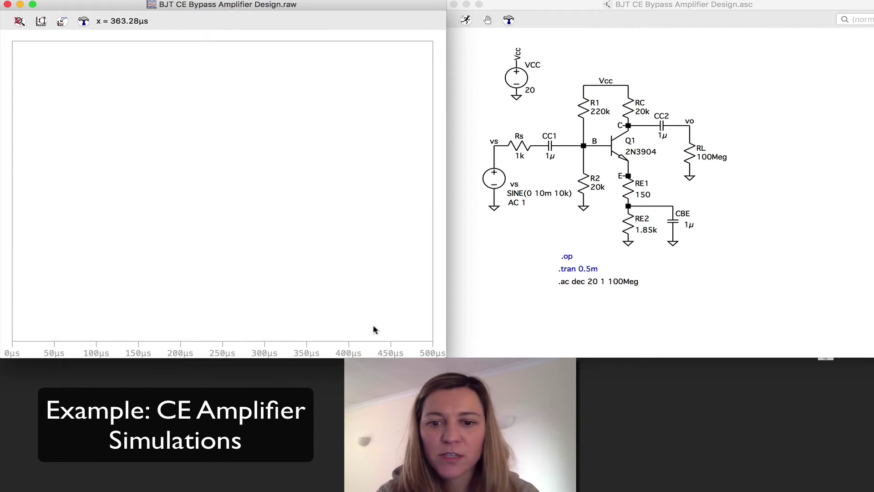
left_click(610, 345)
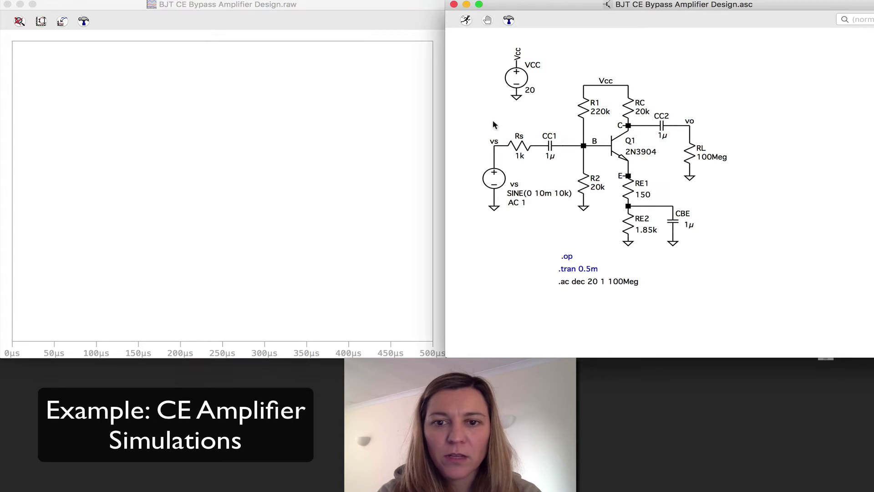
Run the AC analysis and plot V(vo)'s frequency response from the vo net.
left_click(466, 21)
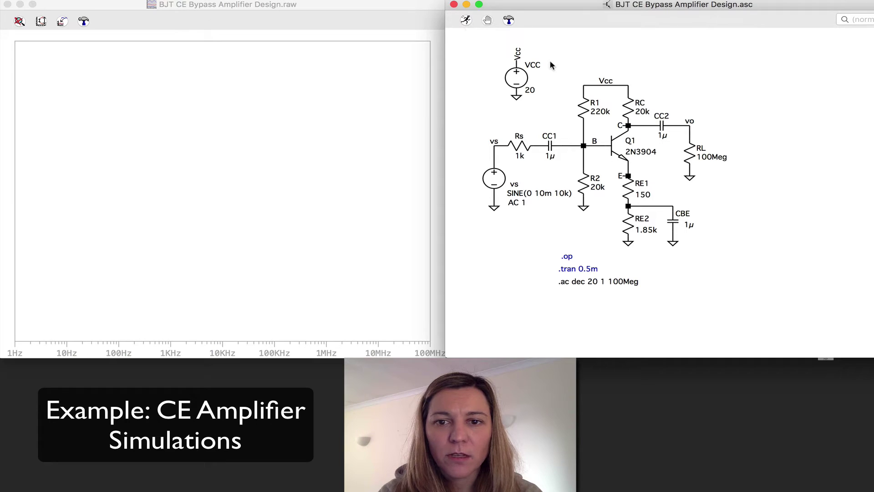
left_click(688, 123)
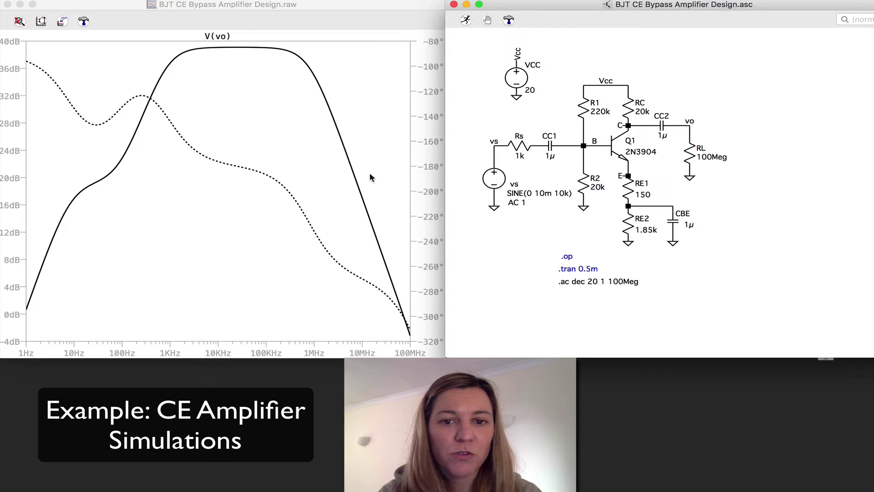
Turn off the phase trace so V(vo) shows only the magnitude in dB.
left_click(430, 120)
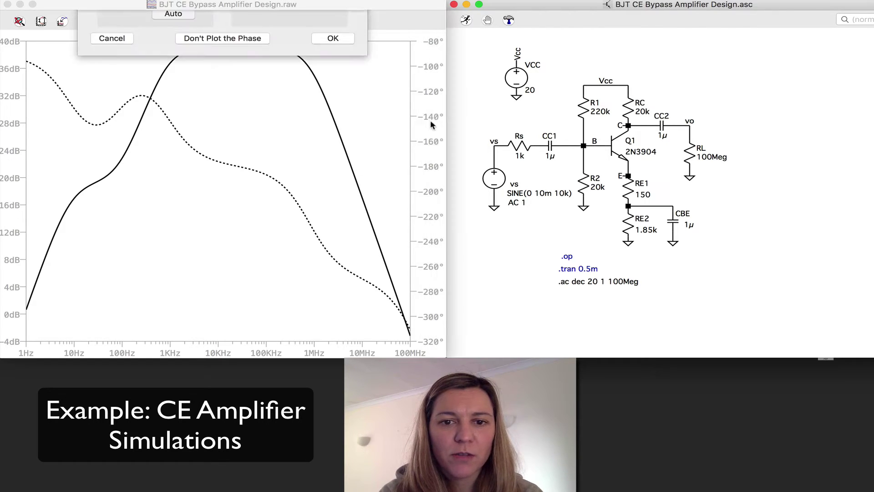
left_click(200, 122)
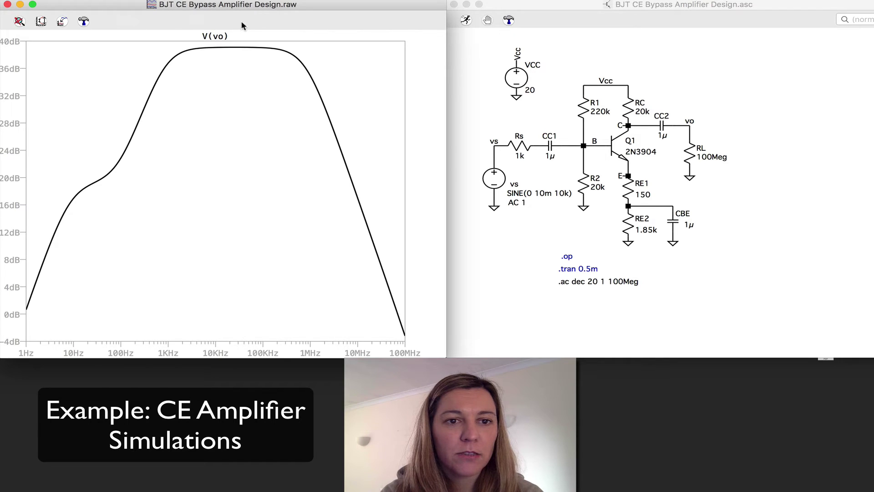
Turn on grid lines over the V(vo) magnitude plot from the View menu.
right_click(212, 82)
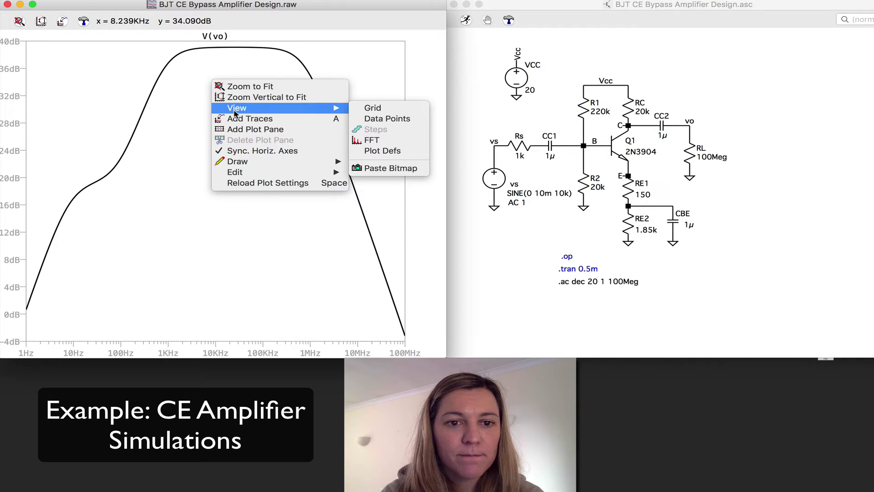
mouse_move(324, 110)
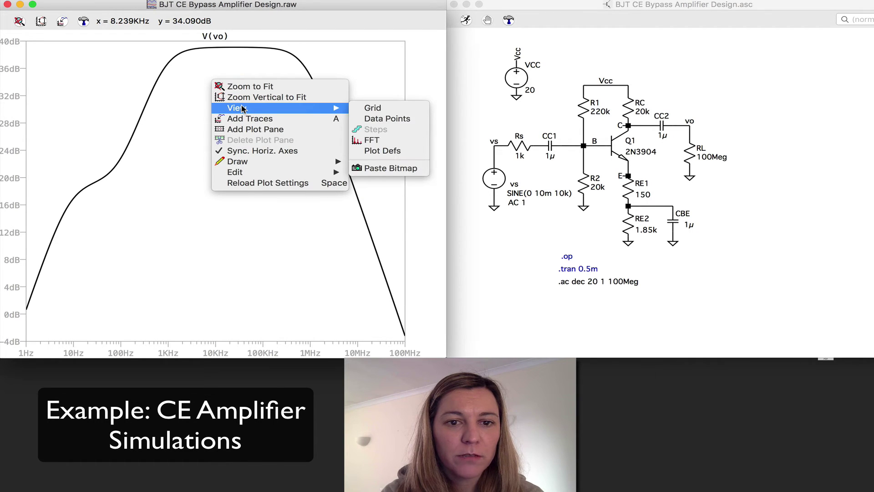
left_click(358, 114)
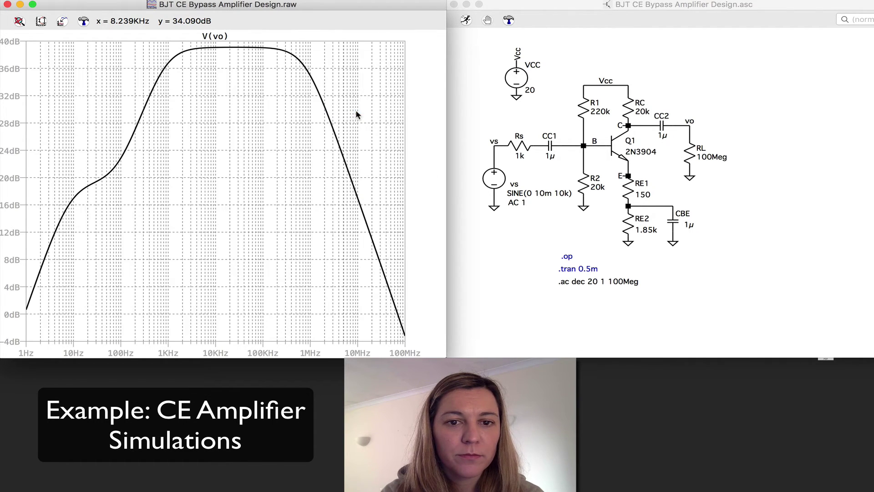
Attach a readout cursor to V(vo) and move its readout window off the plot.
left_click(208, 33)
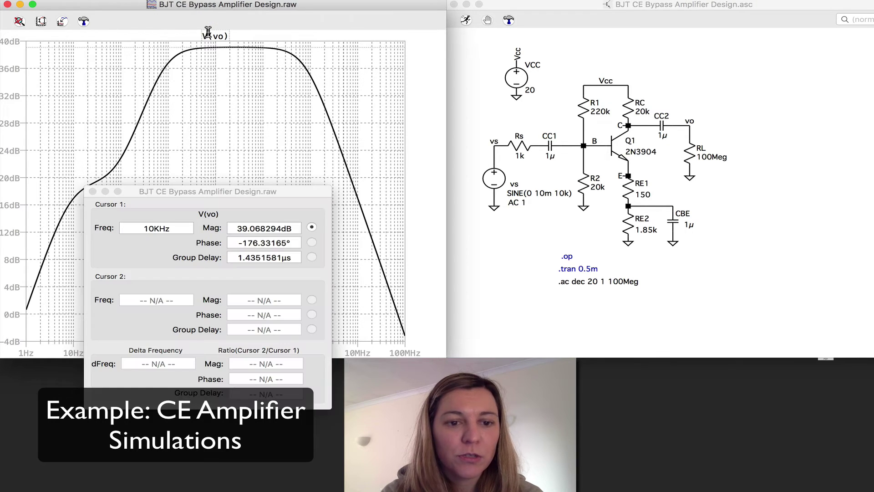
left_click(220, 190)
left_click_drag(220, 191, 779, 33)
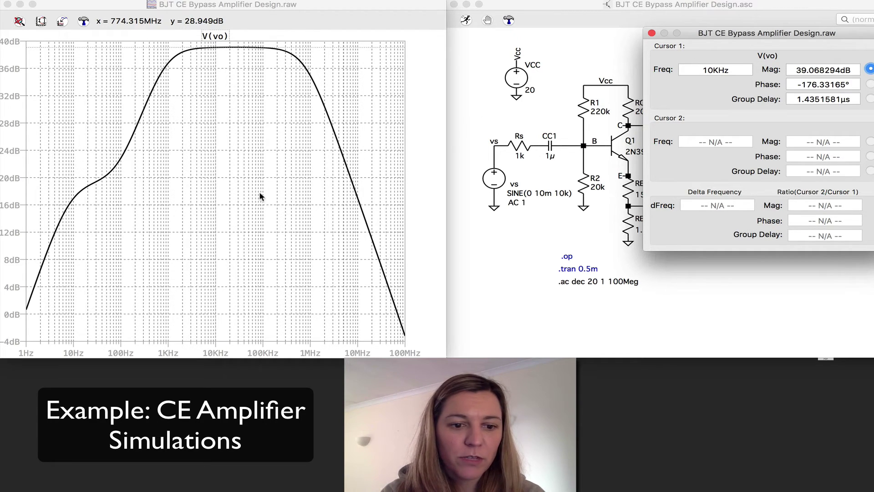
Drag the cursor from the ~39.07dB midband to the lower cutoff: 35.998803dB at 823.29341Hz.
left_click(215, 47)
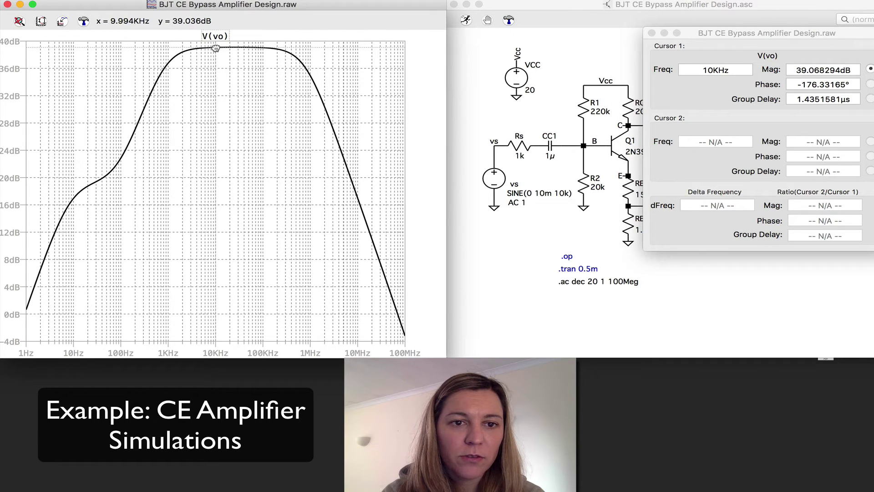
mouse_move(215, 47)
left_mouse_down()
mouse_move(171, 53)
mouse_move(232, 49)
left_mouse_up()
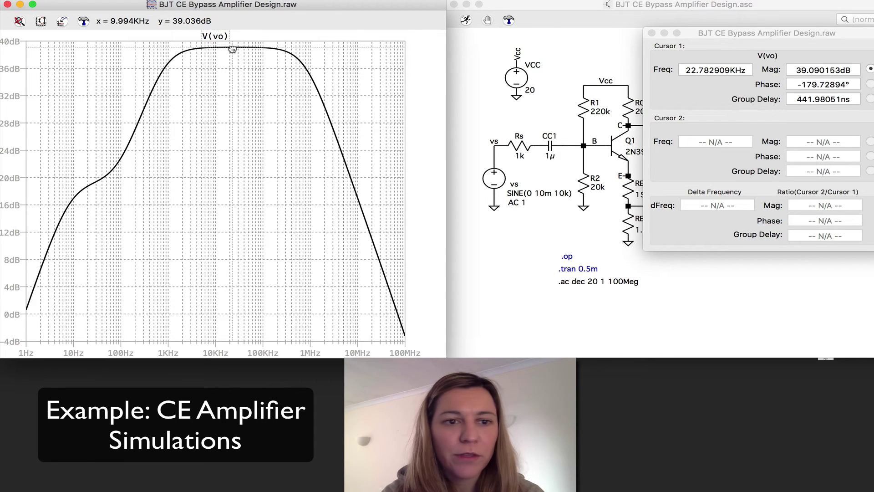
mouse_move(232, 49)
left_mouse_down()
mouse_move(206, 48)
mouse_move(164, 70)
left_mouse_up()
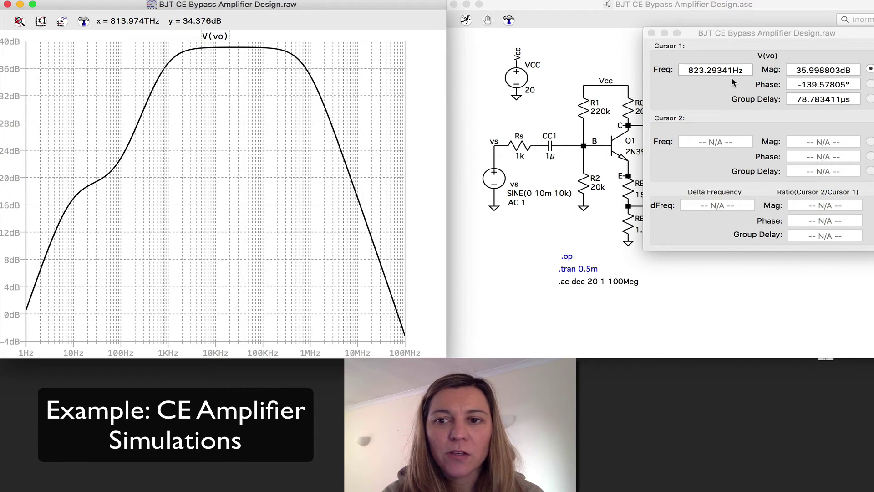
left_click(870, 146)
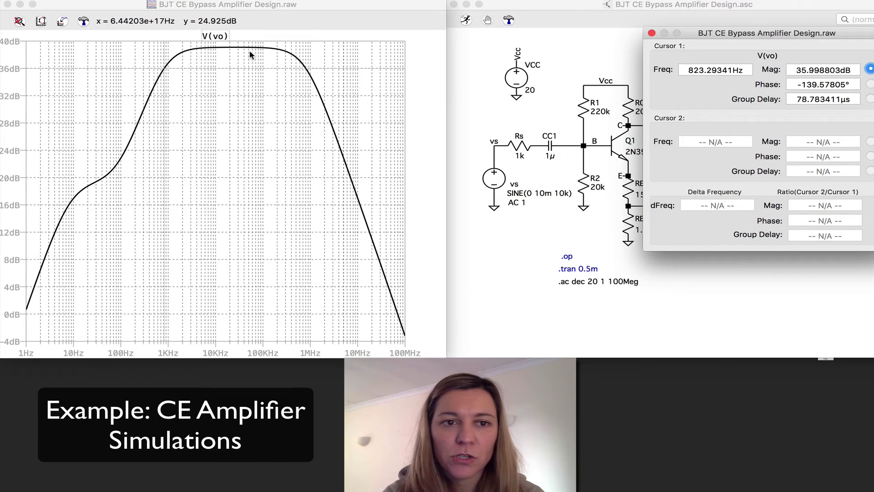
right_click(215, 37)
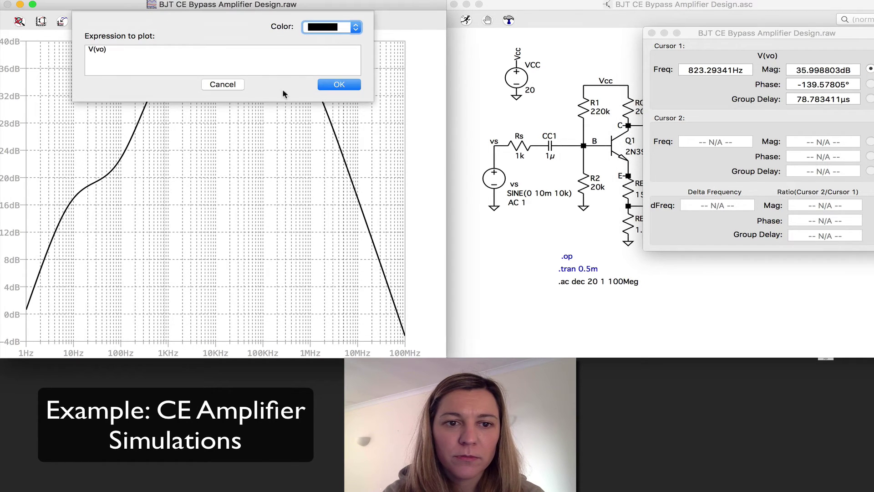
Move cursor 1 to the upper cutoff, reading 36.057483dB at 793.2718KHz.
right_click(228, 85)
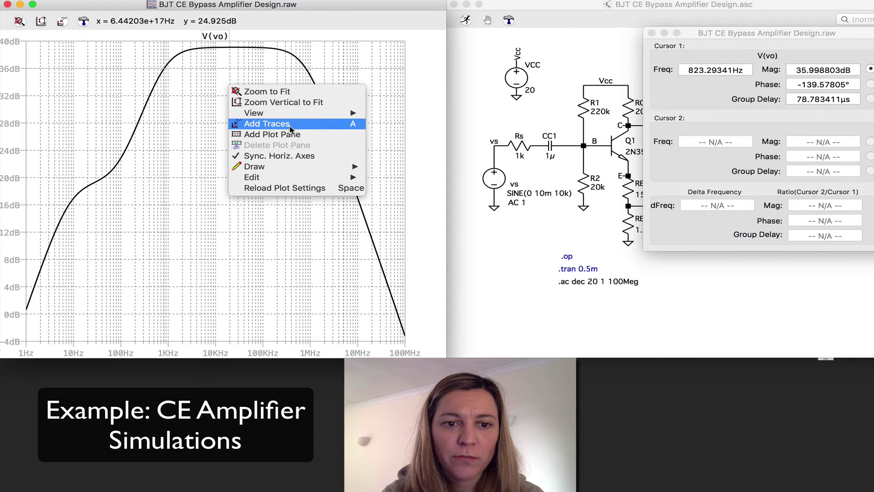
mouse_move(286, 117)
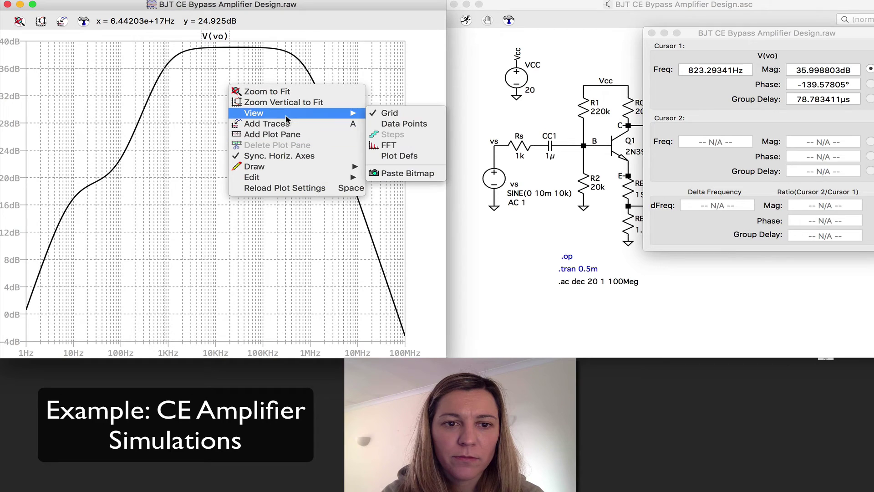
left_click(394, 40)
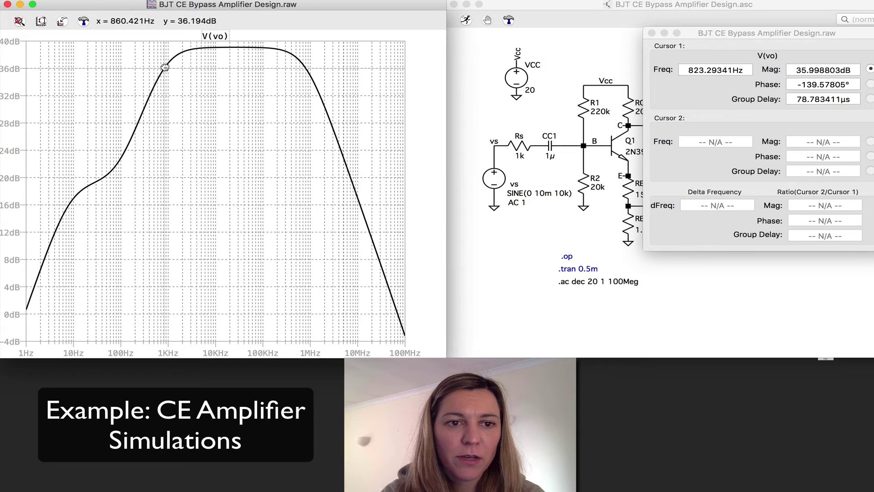
mouse_move(165, 67)
left_mouse_down()
mouse_move(262, 55)
mouse_move(298, 59)
mouse_move(306, 71)
left_mouse_up()
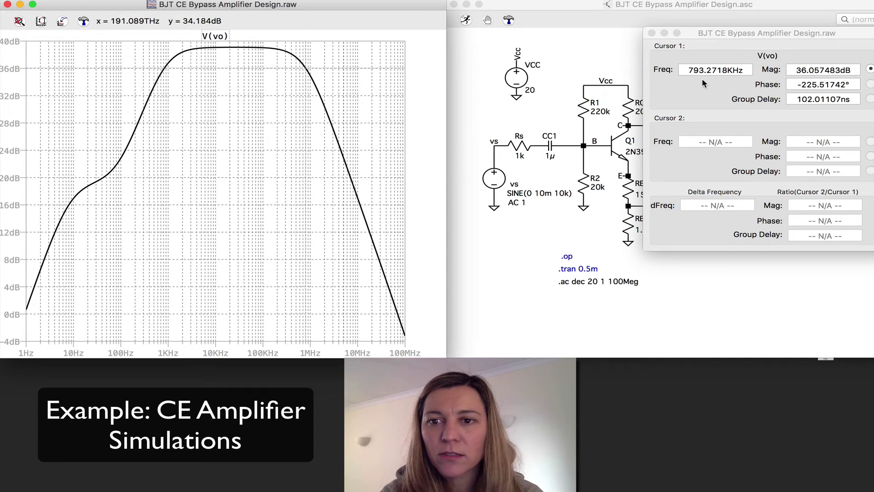
left_click(701, 31)
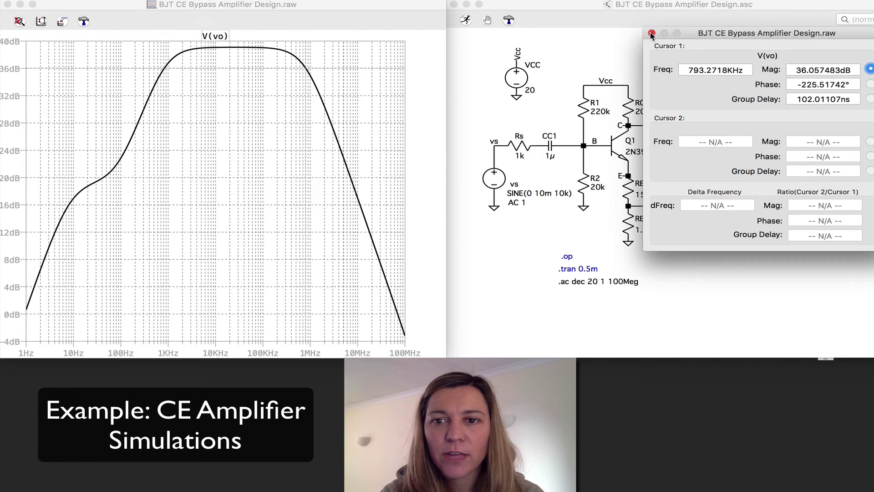